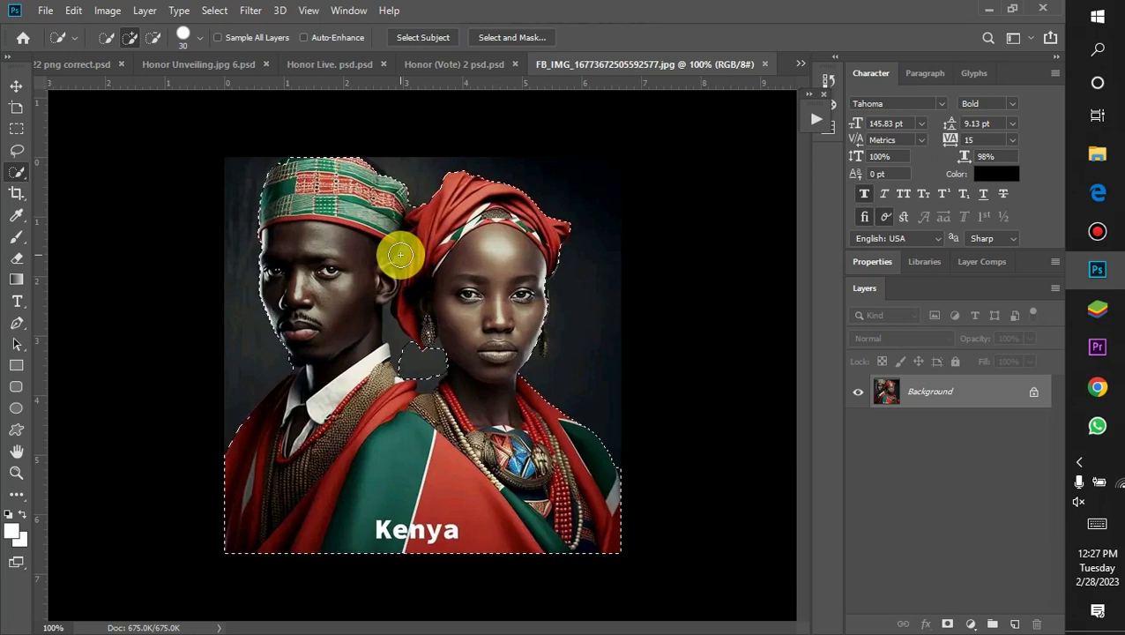
With the Polygonal Lasso in subtract mode, remove the background gap between the man's neck and the woman's red scarf from the selection.
scroll(398, 251, up, 5)
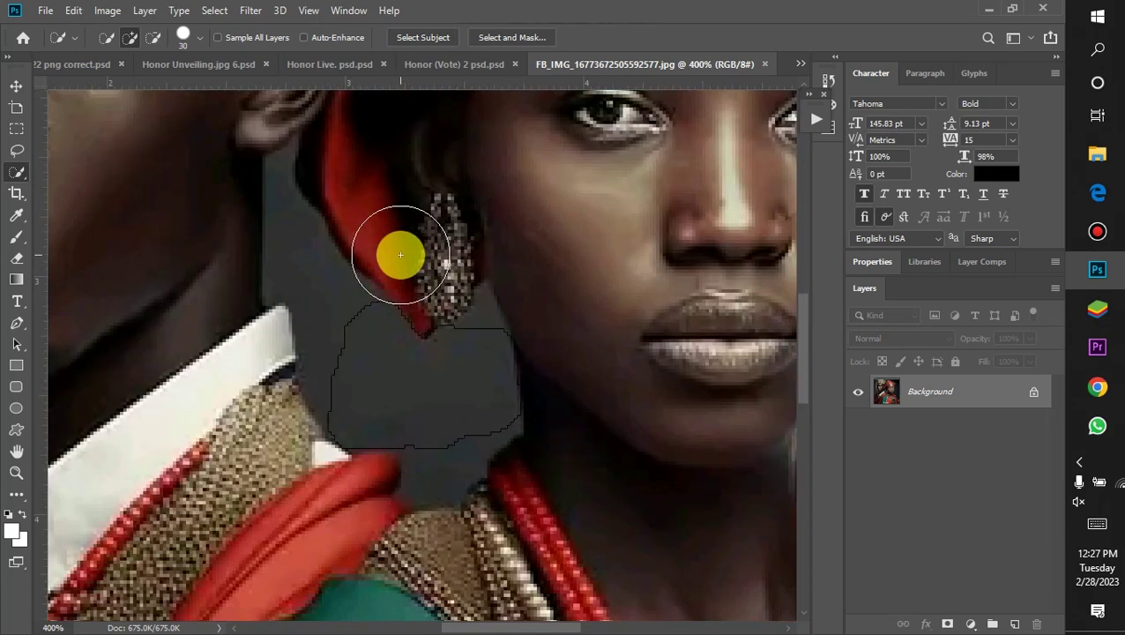
key(l)
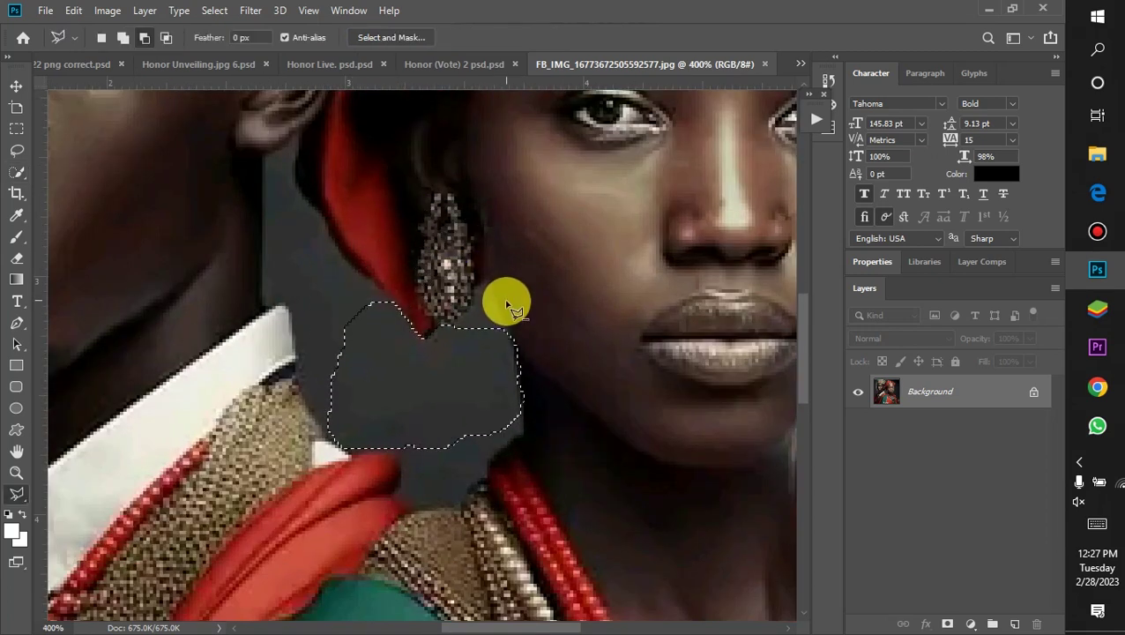
click(16, 492)
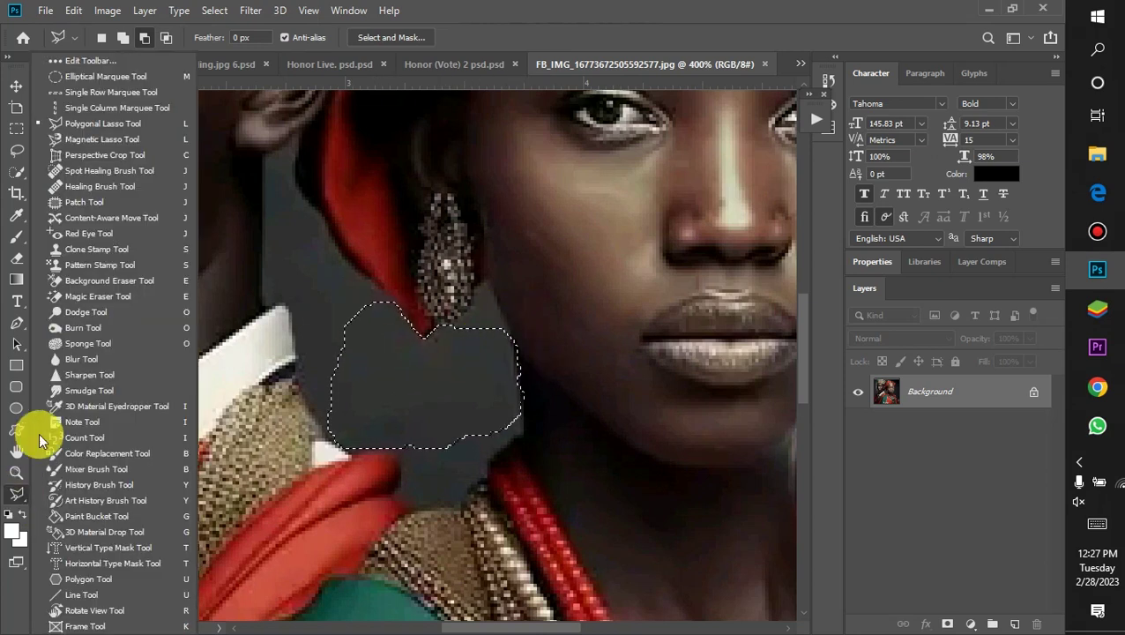
click(99, 124)
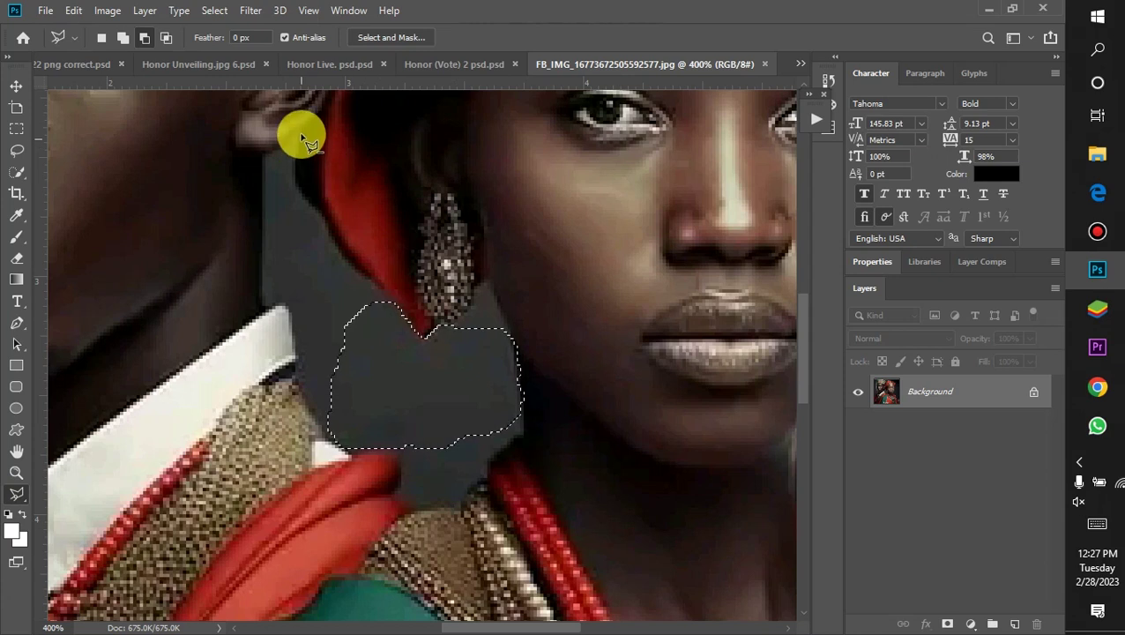
click(132, 40)
click(145, 40)
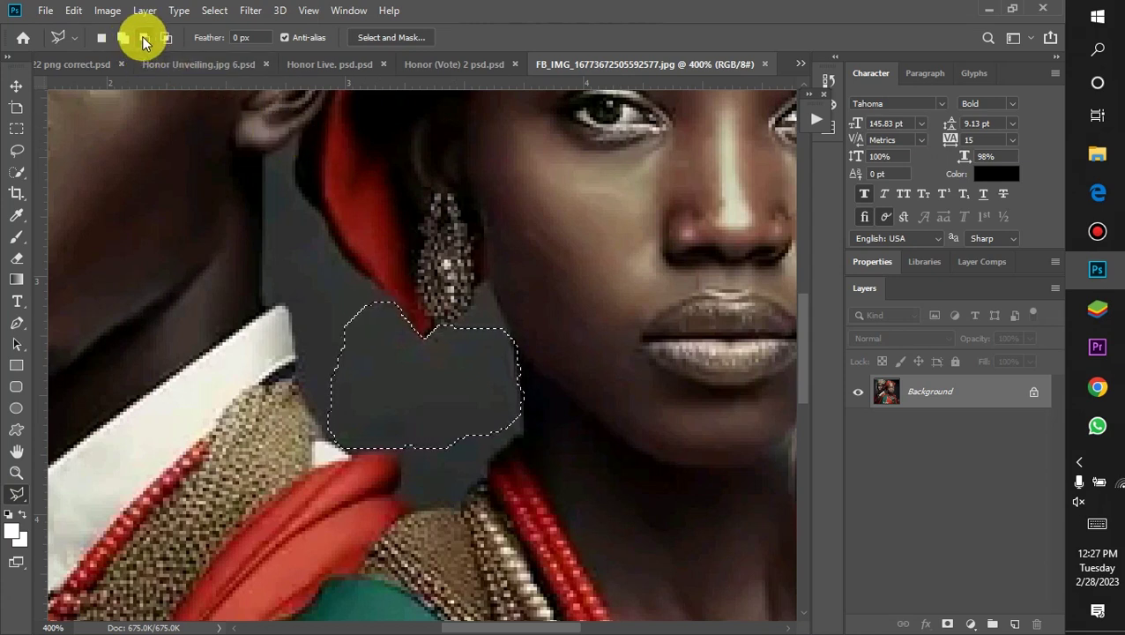
click(274, 151)
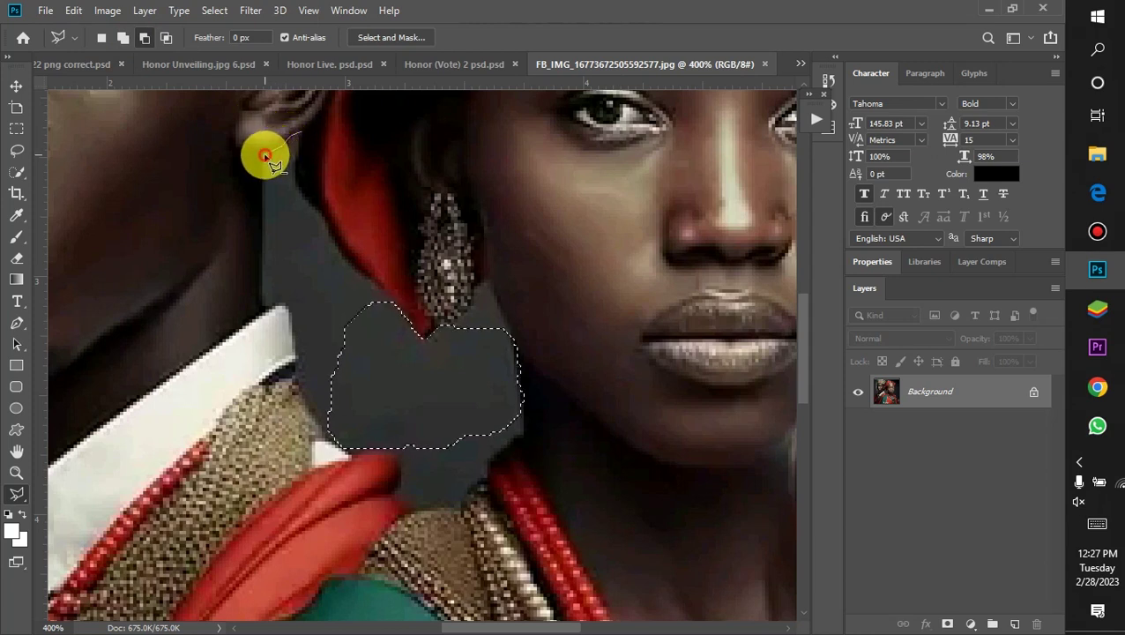
click(264, 156)
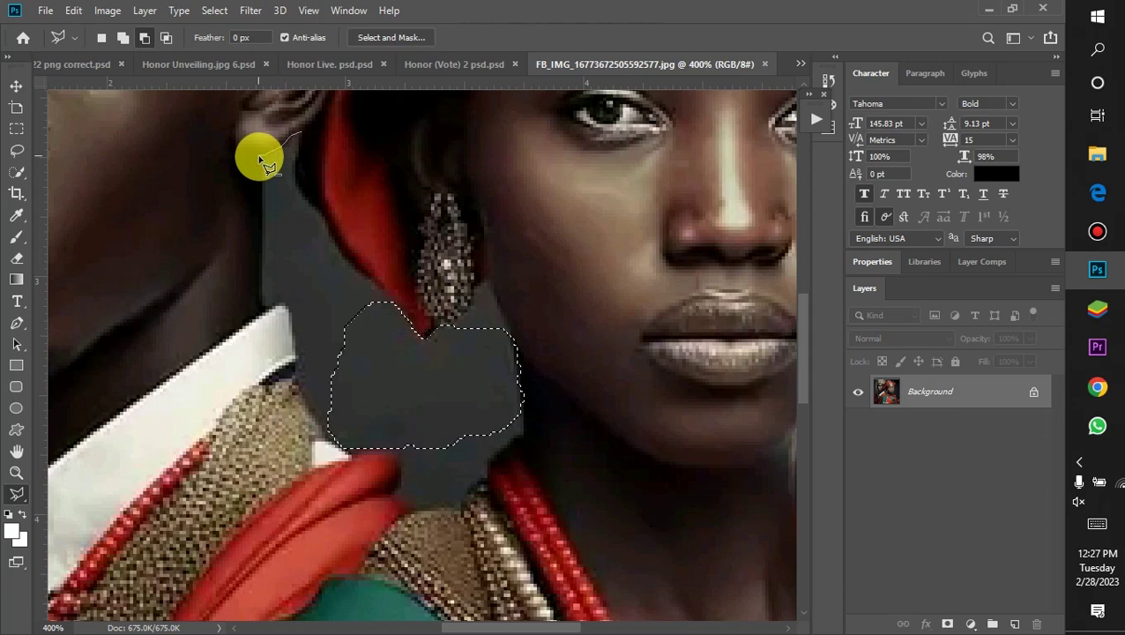
click(261, 307)
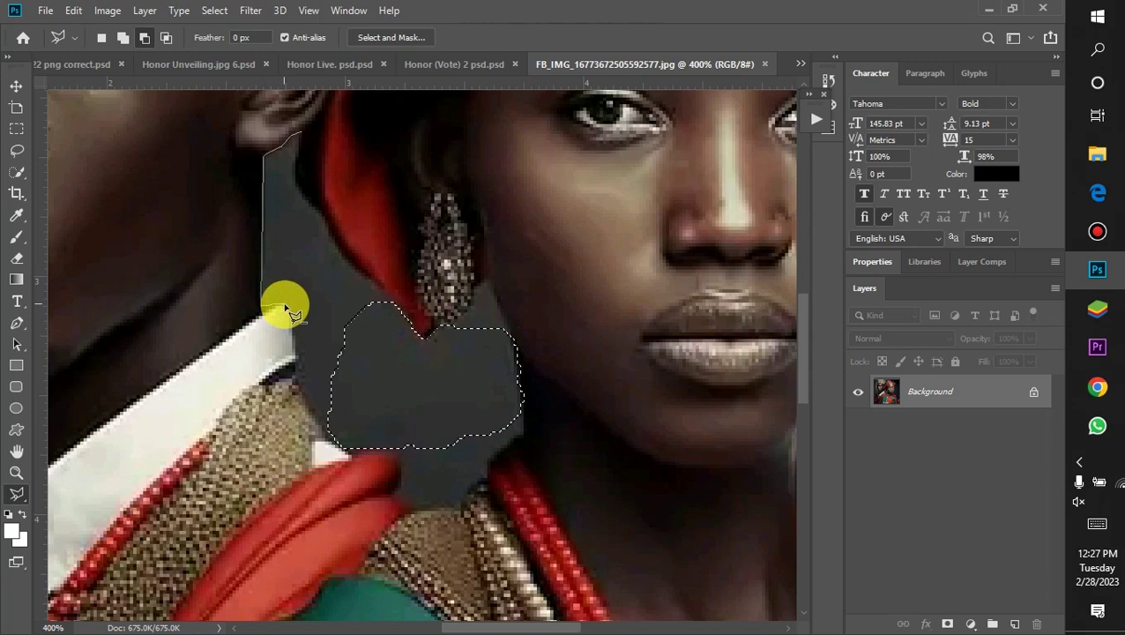
click(283, 305)
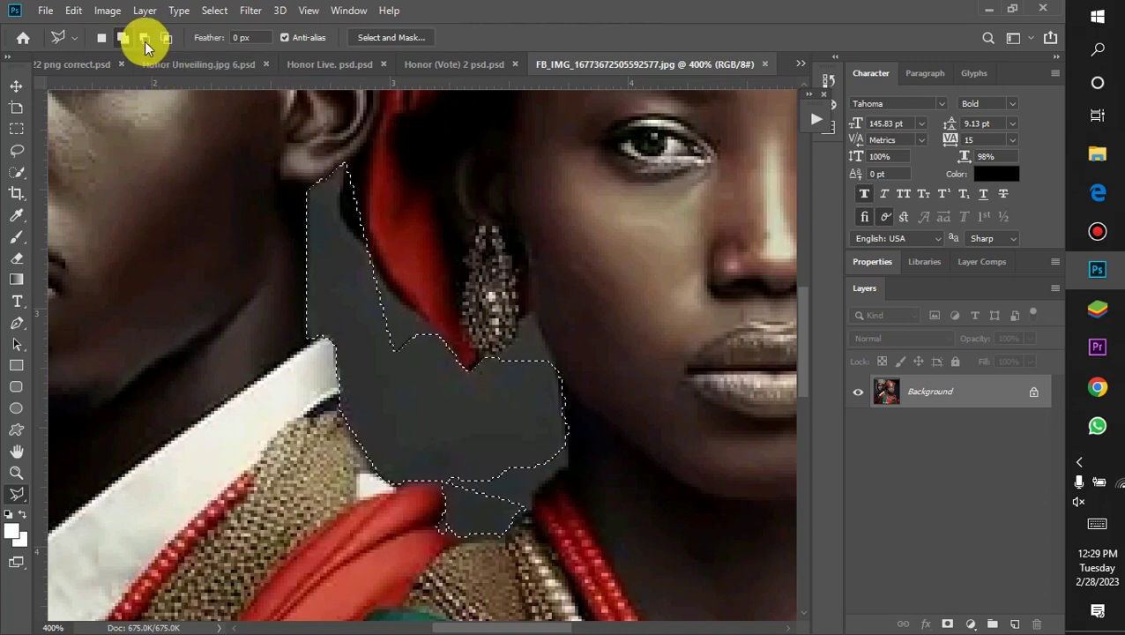
Subtract the leftover background strip above the beaded collar, joining the two cut-out areas between the man and the woman.
click(144, 38)
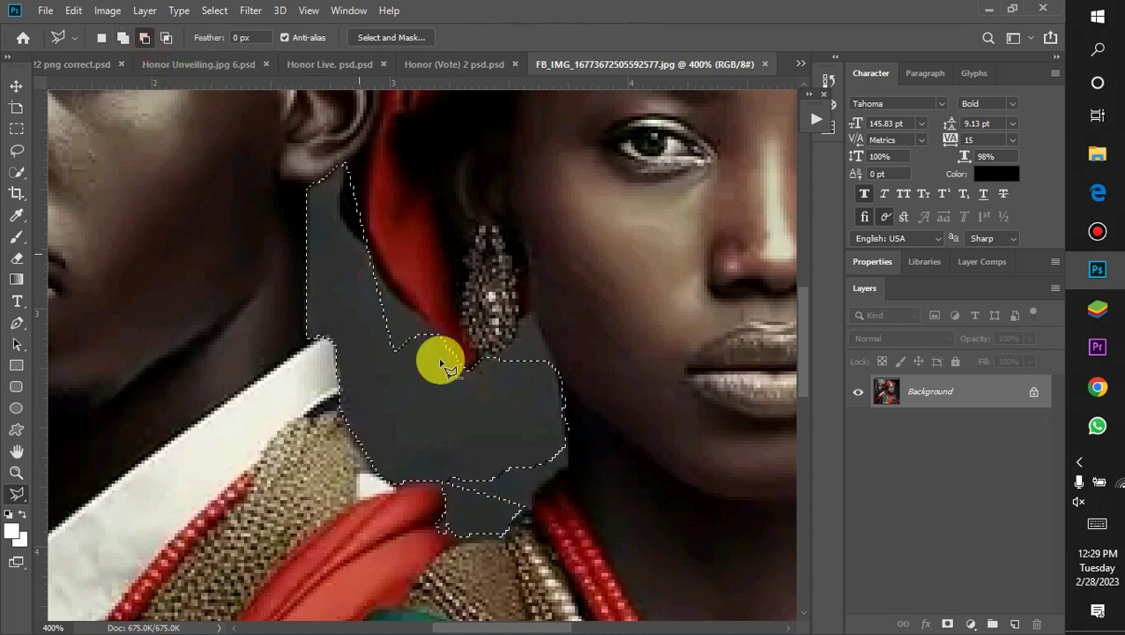
click(450, 423)
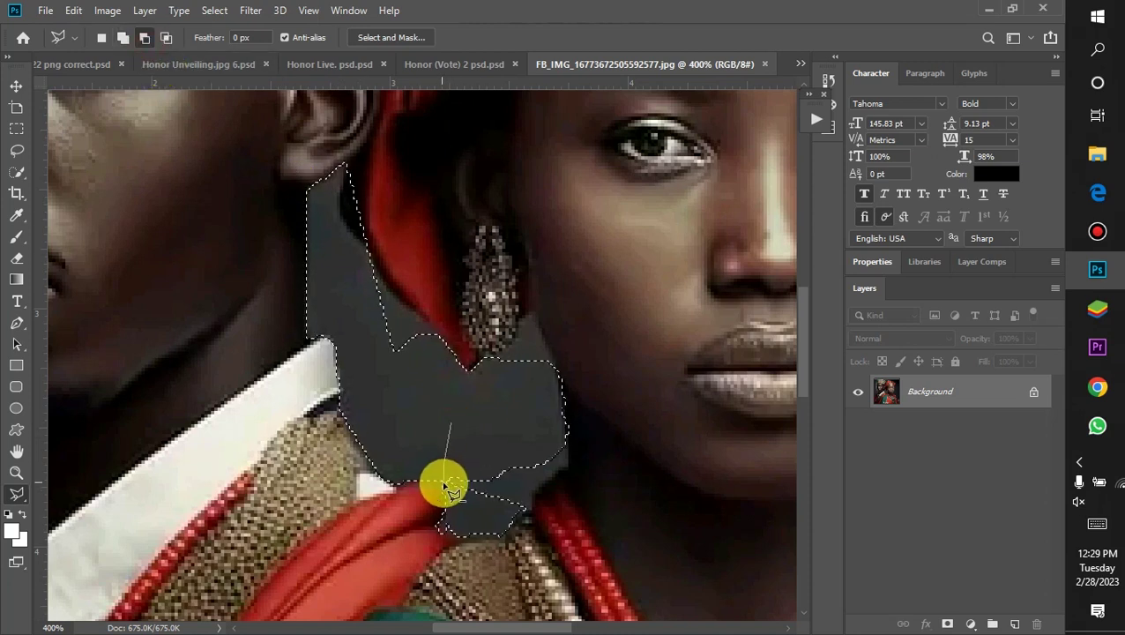
click(446, 486)
click(463, 500)
click(491, 512)
click(518, 504)
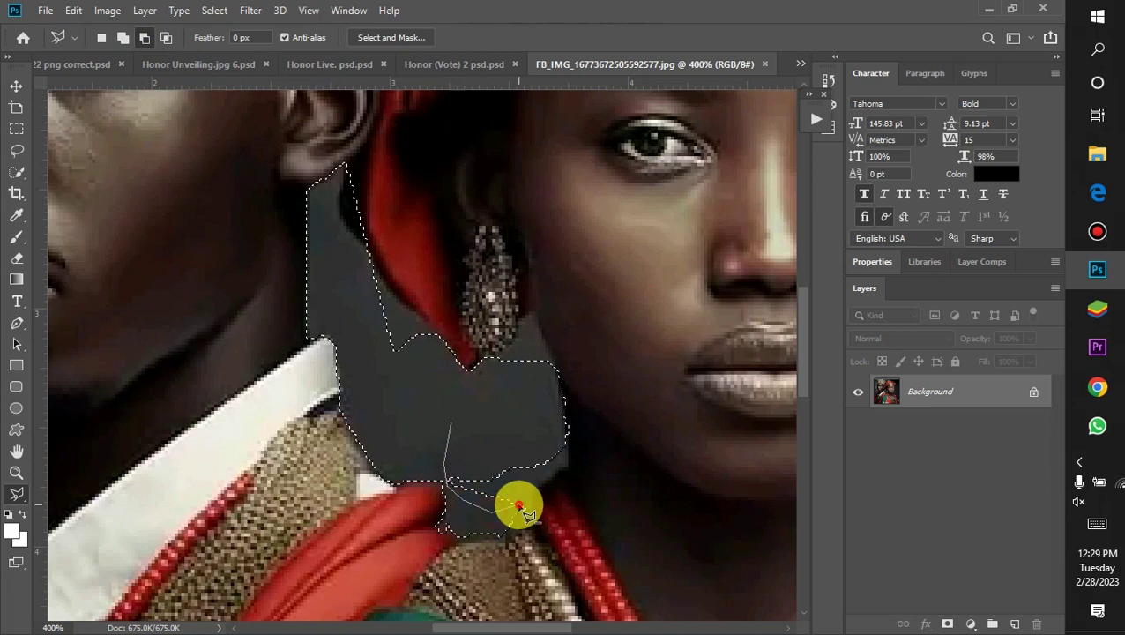
click(507, 458)
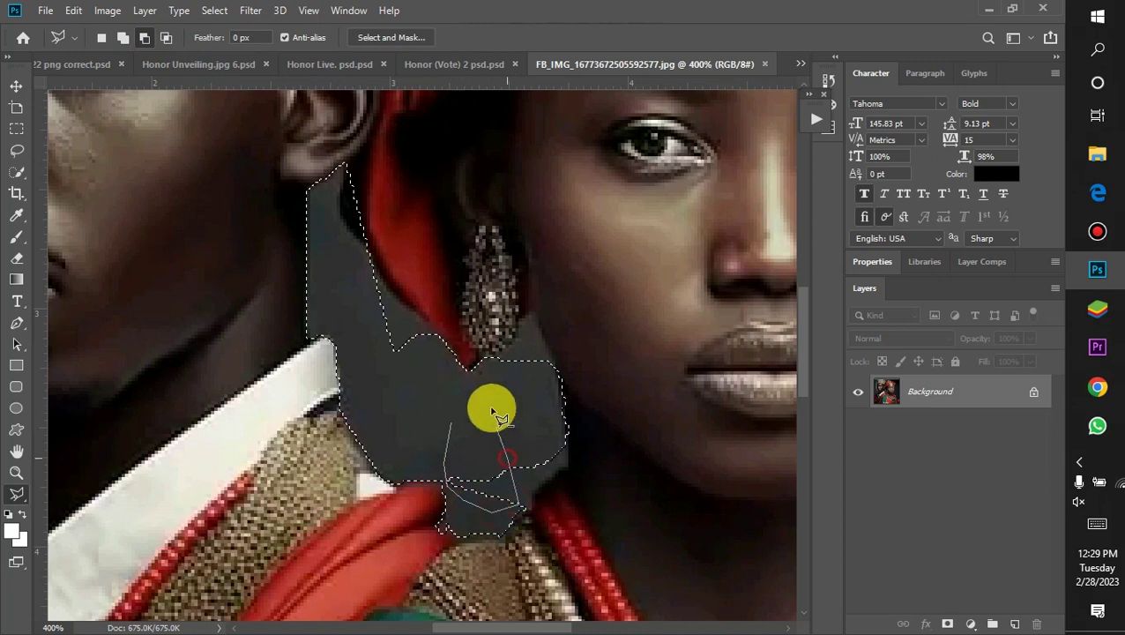
click(450, 425)
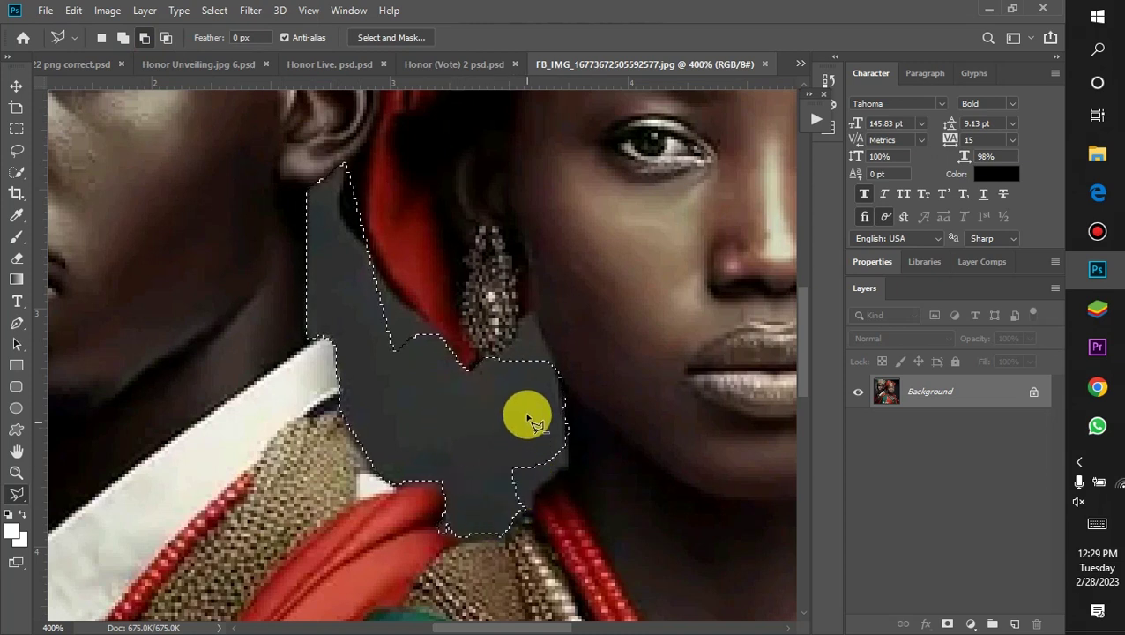
Subtract the remaining background along the woman's jaw and neck down to her red bead necklace.
click(529, 373)
click(559, 376)
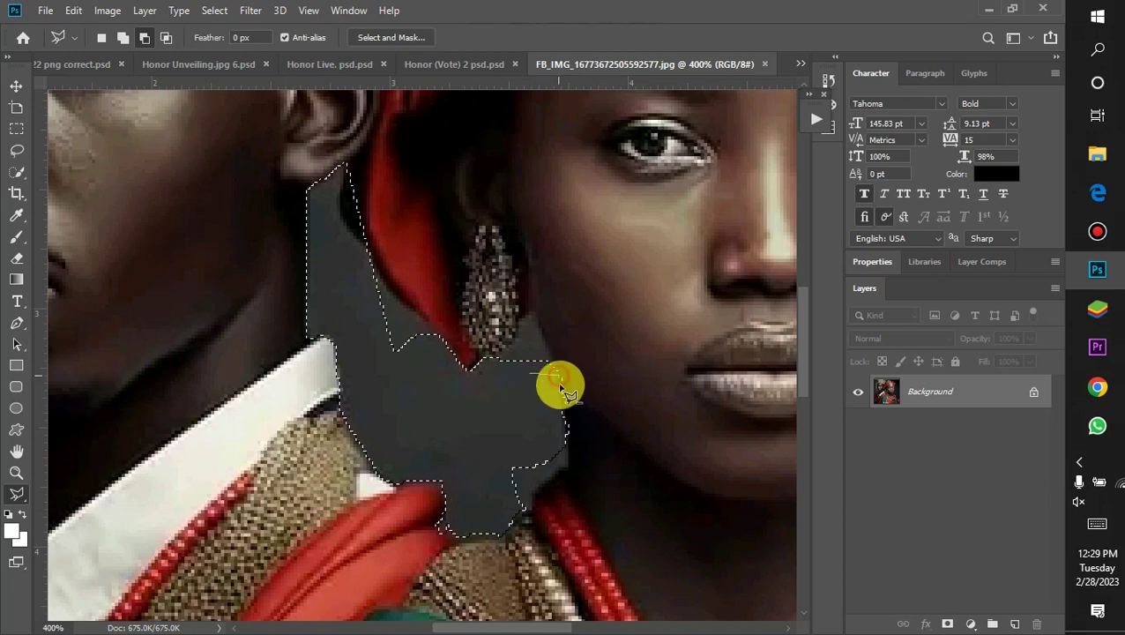
click(569, 442)
click(568, 468)
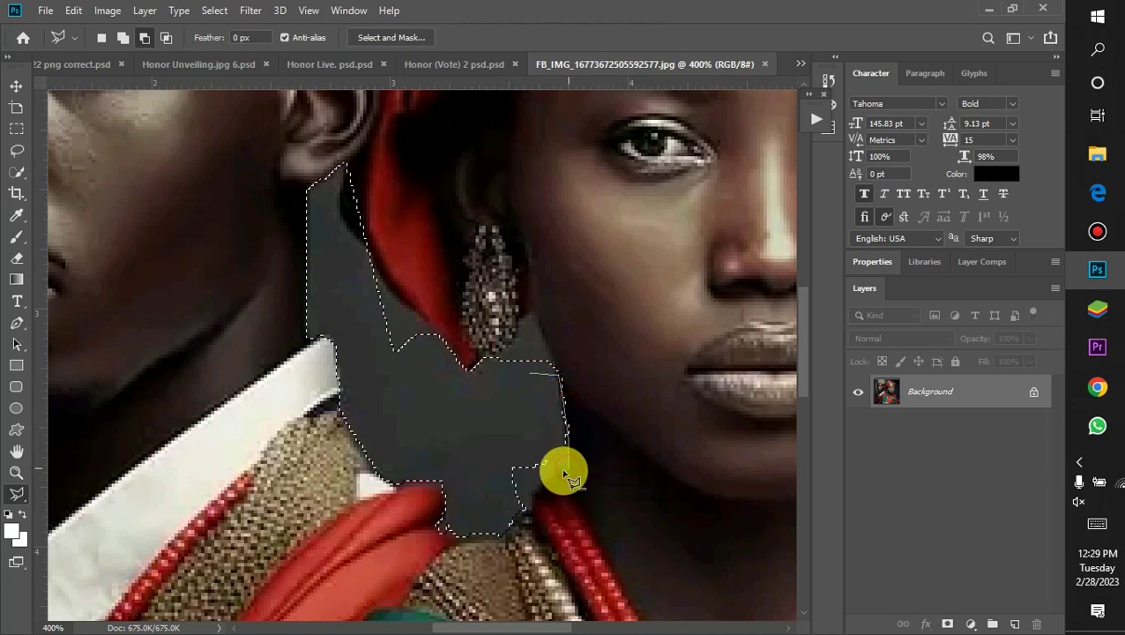
click(549, 482)
click(532, 498)
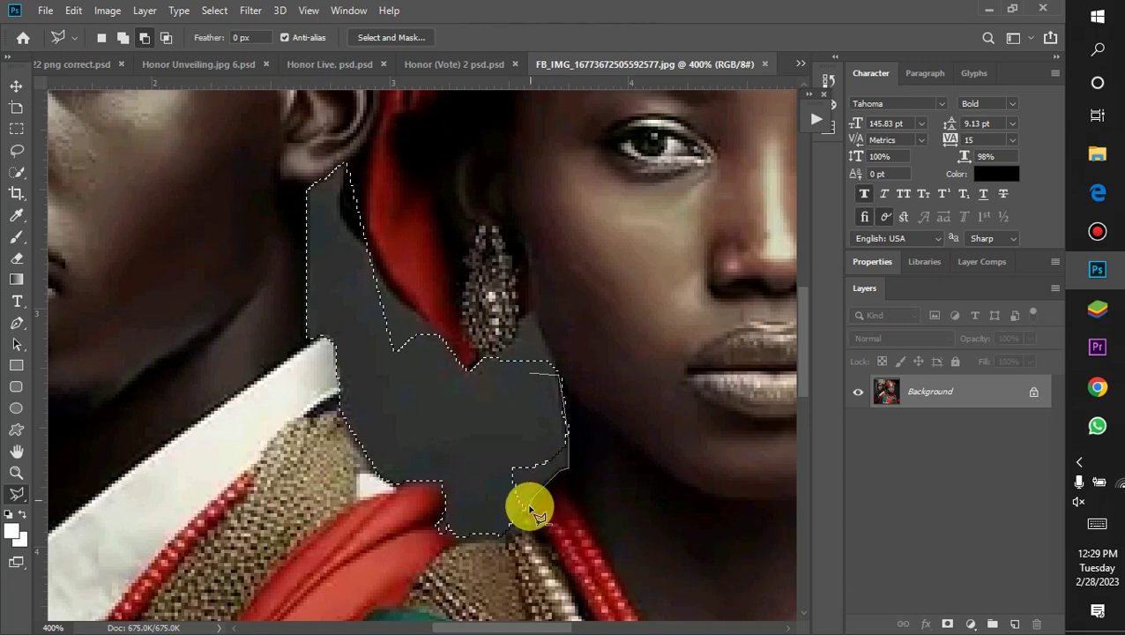
click(523, 510)
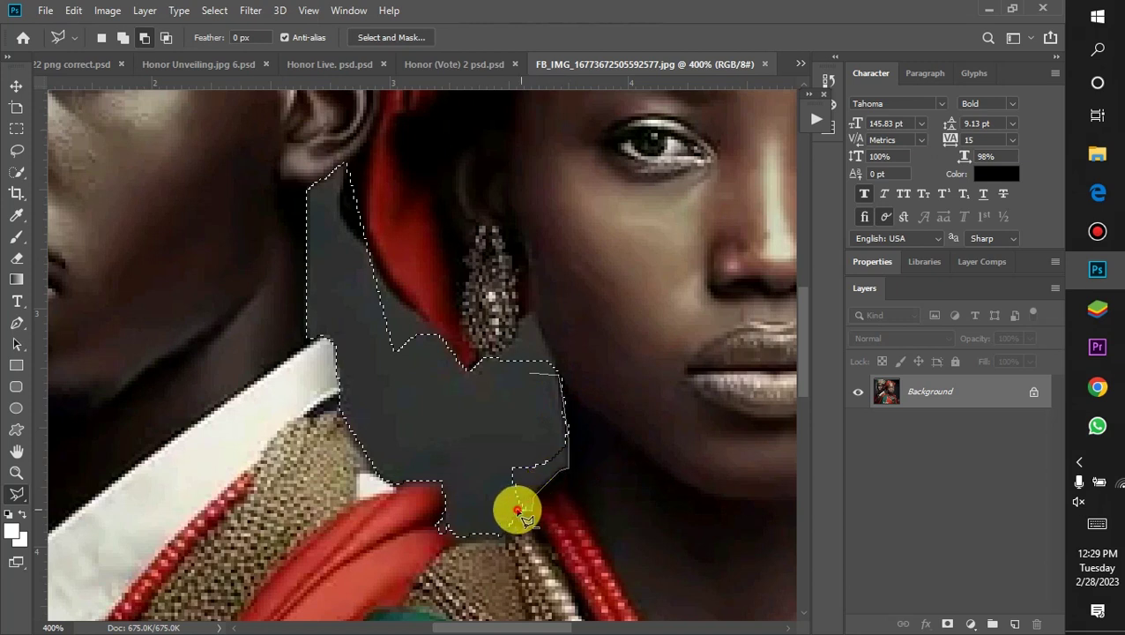
click(468, 446)
click(471, 413)
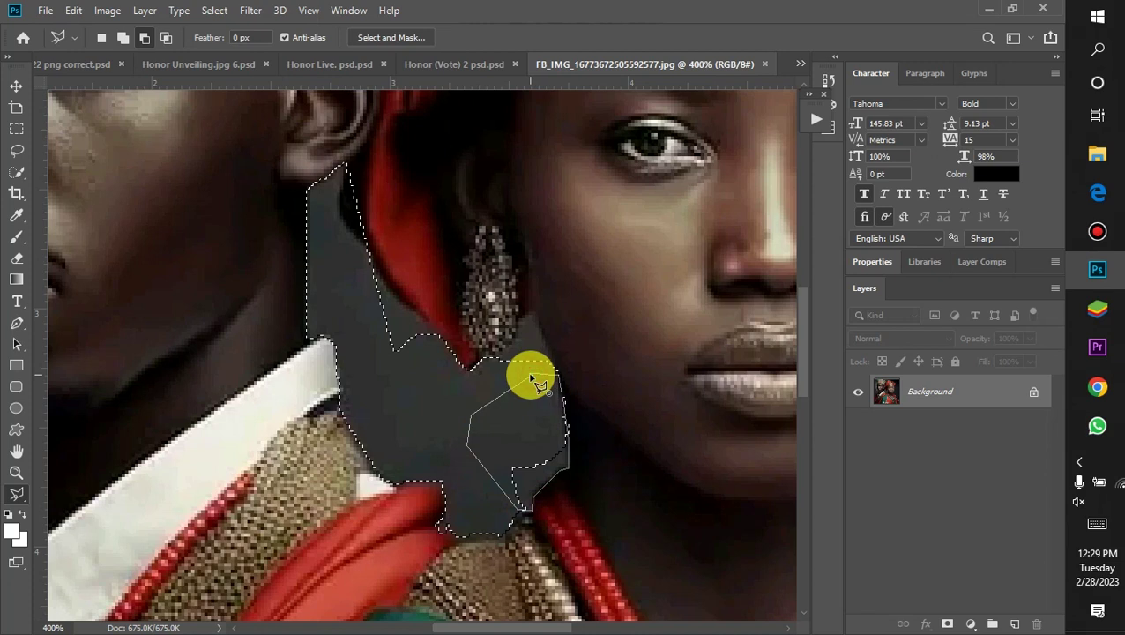
click(530, 375)
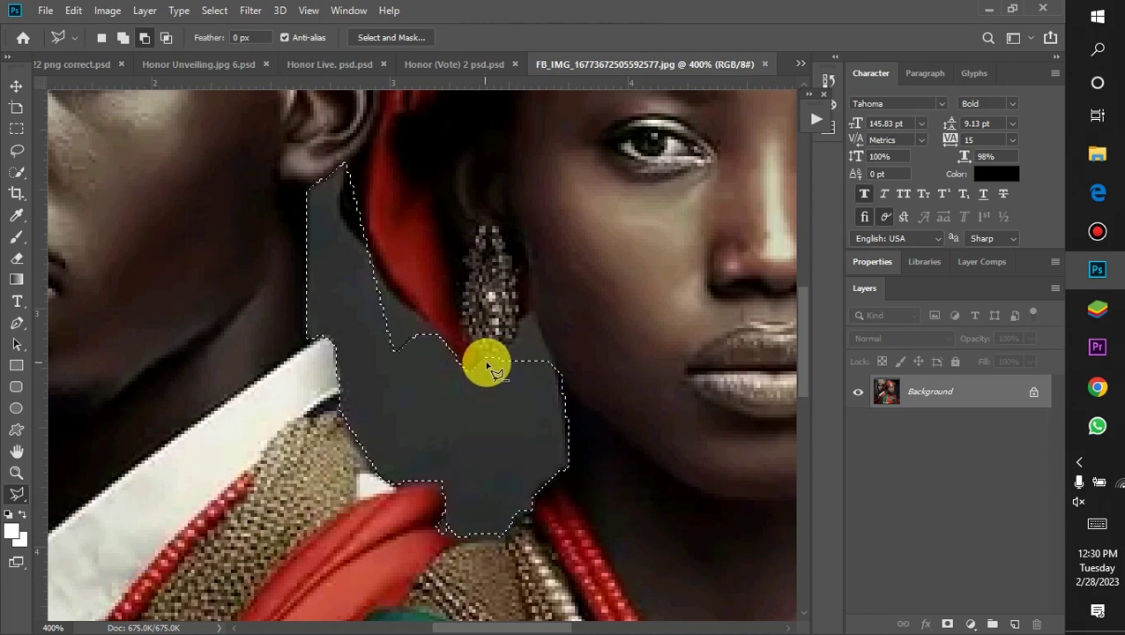
Subtract the small background patch between the woman's earring and her jaw from the selection.
click(526, 315)
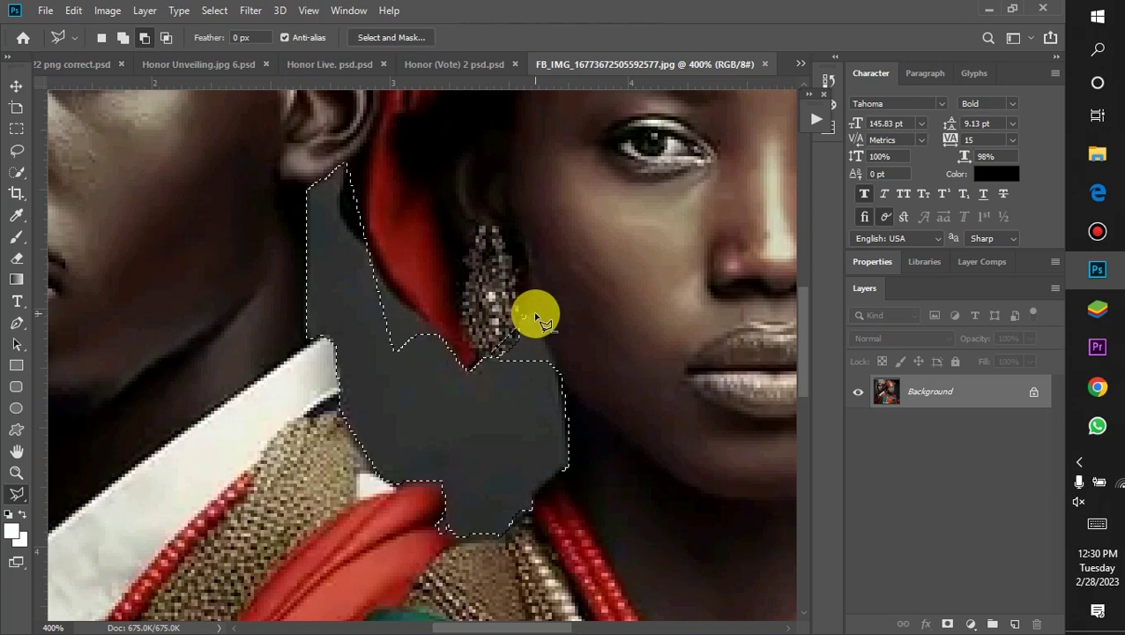
click(493, 359)
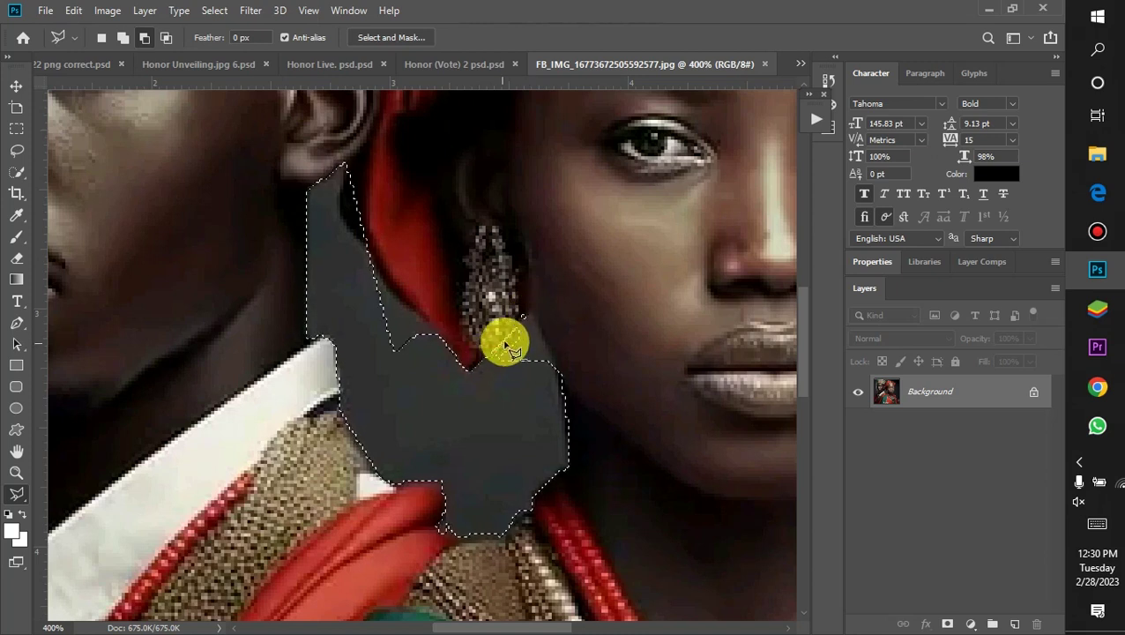
click(562, 390)
click(492, 400)
click(493, 356)
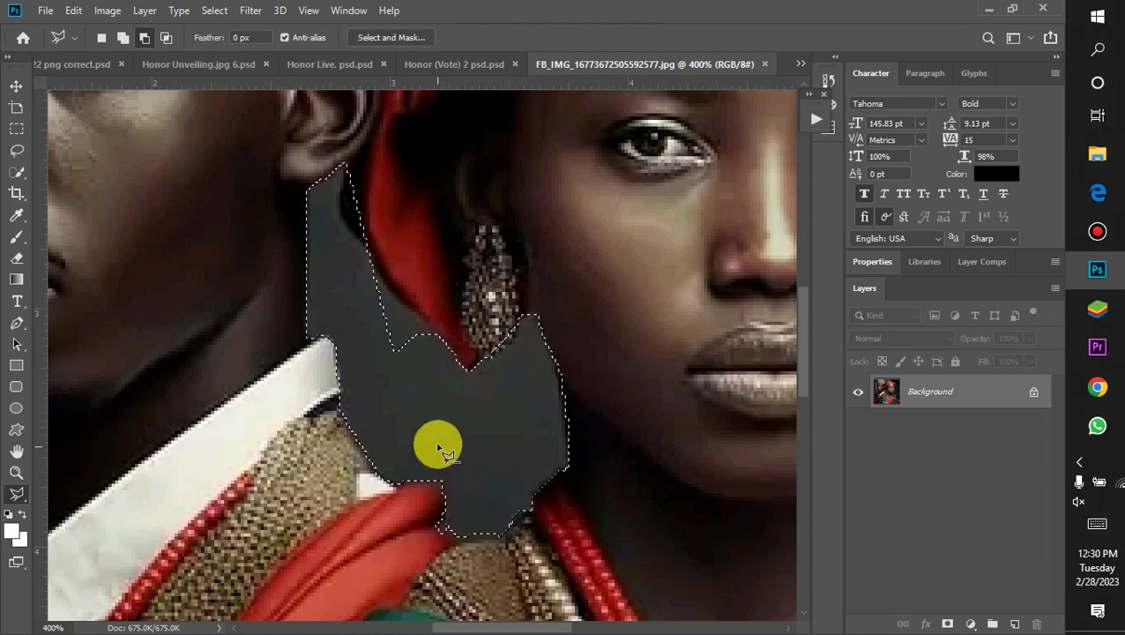
Subtract the background along the red headscarf's edge, from below the man's ear to the scarf's tip.
scroll(437, 439, down, 4)
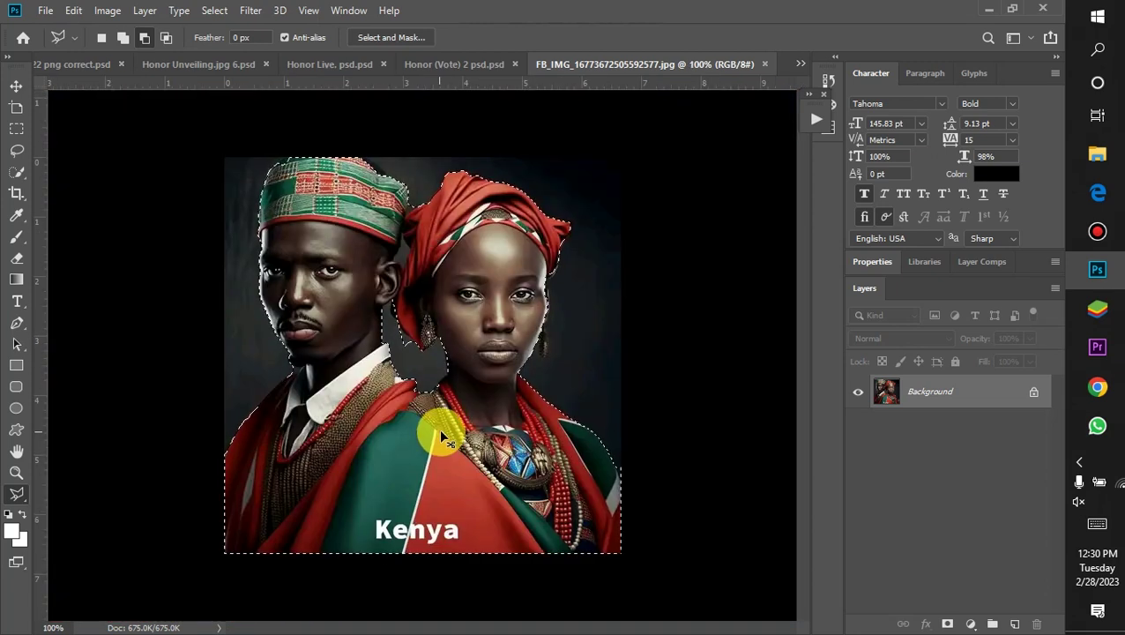
scroll(438, 432, up, 4)
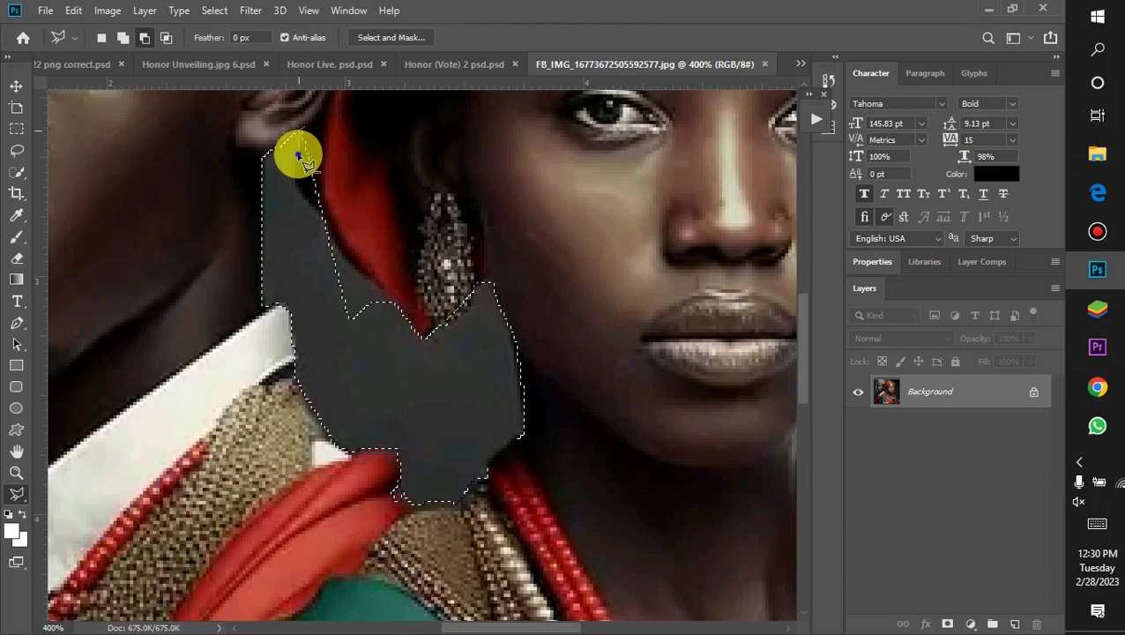
mouse_move(297, 164)
mouse_down()
mouse_move(302, 198)
mouse_move(335, 222)
mouse_move(335, 157)
mouse_move(305, 125)
mouse_up()
drag(319, 223, 335, 236)
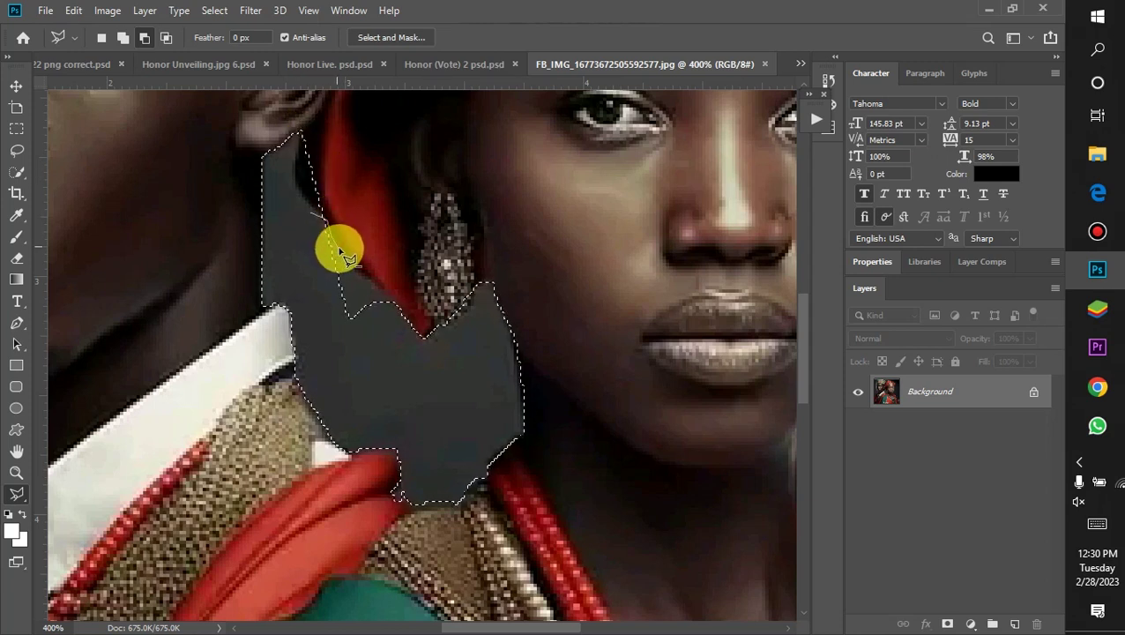
mouse_move(338, 251)
mouse_down()
mouse_move(395, 308)
mouse_move(412, 305)
mouse_move(401, 309)
mouse_move(389, 349)
mouse_move(345, 340)
mouse_move(299, 265)
mouse_move(306, 208)
mouse_up()
Add the dark edge of the headscarf below the man's ear back to the selection with the Polygonal Lasso.
click(122, 39)
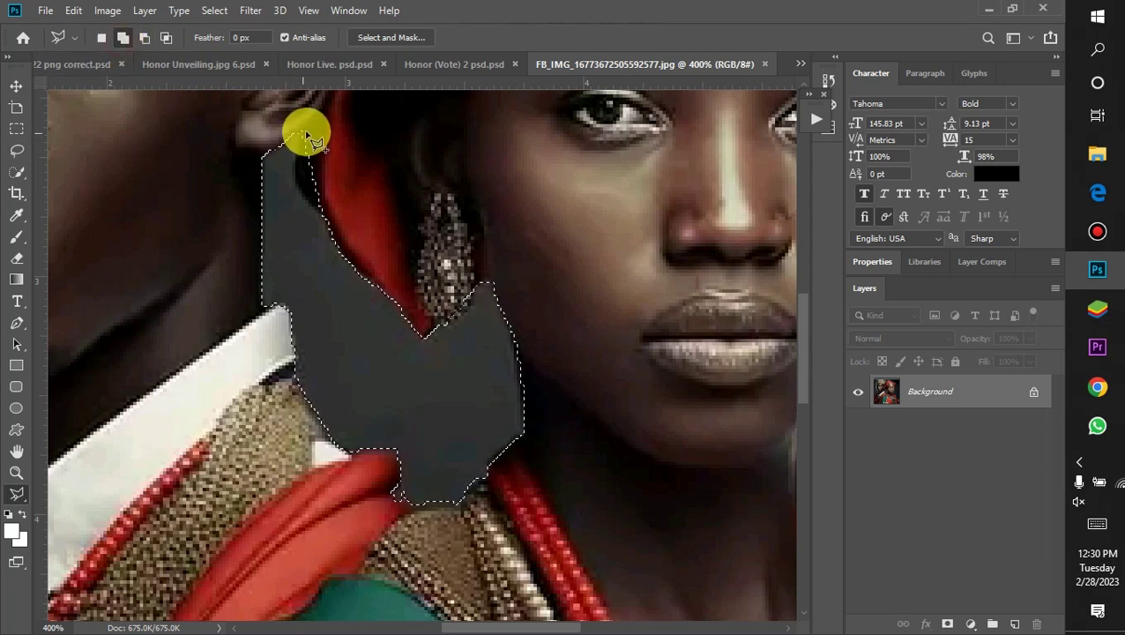
mouse_move(301, 136)
mouse_down()
mouse_move(294, 192)
mouse_move(338, 226)
mouse_move(364, 169)
mouse_move(305, 130)
mouse_up()
key(ctrl+1)
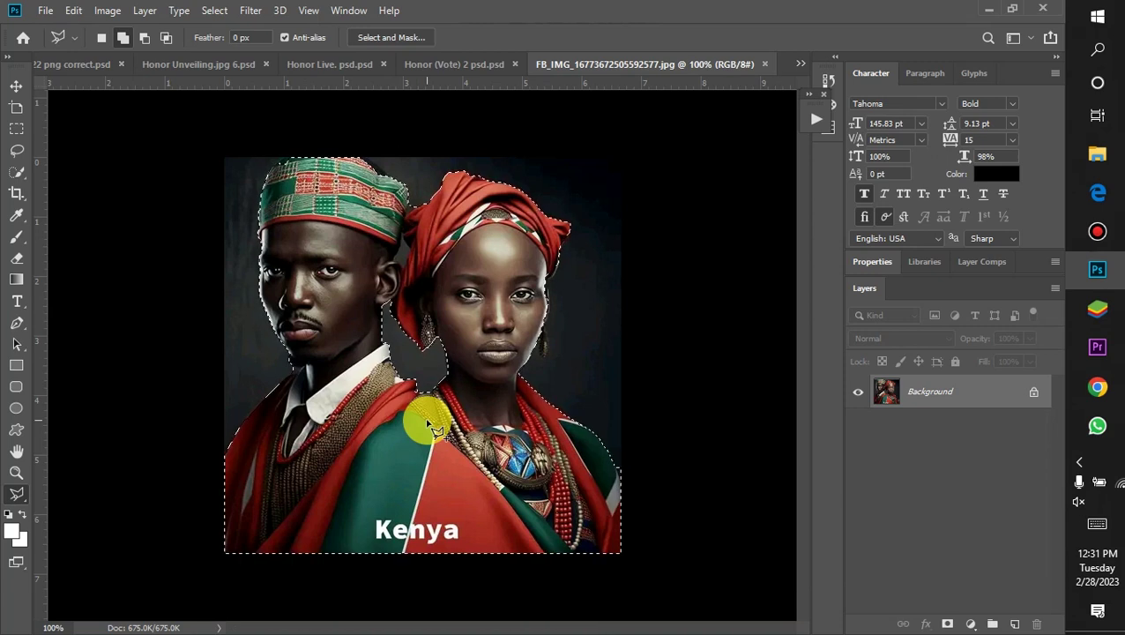
Subtract the background gap between the man's cap and ear and the woman's red headscarf with the Polygonal Lasso.
key(ctrl+plus)
key(ctrl+plus)
key(ctrl+plus)
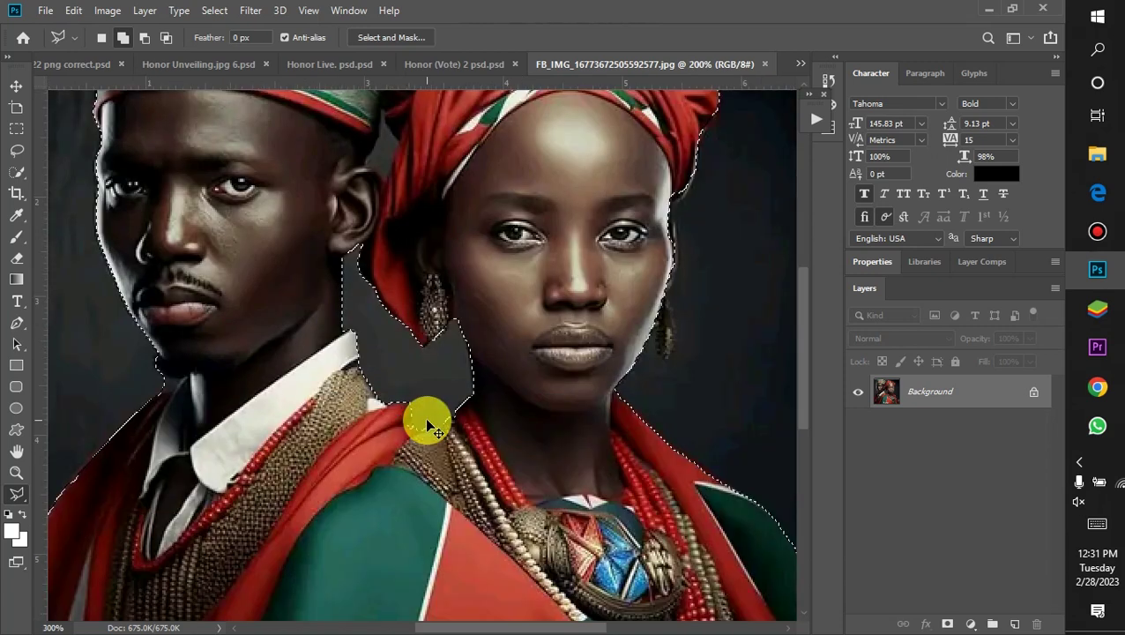
key(space)
drag(369, 213, 339, 361)
drag(293, 184, 341, 299)
drag(324, 228, 329, 322)
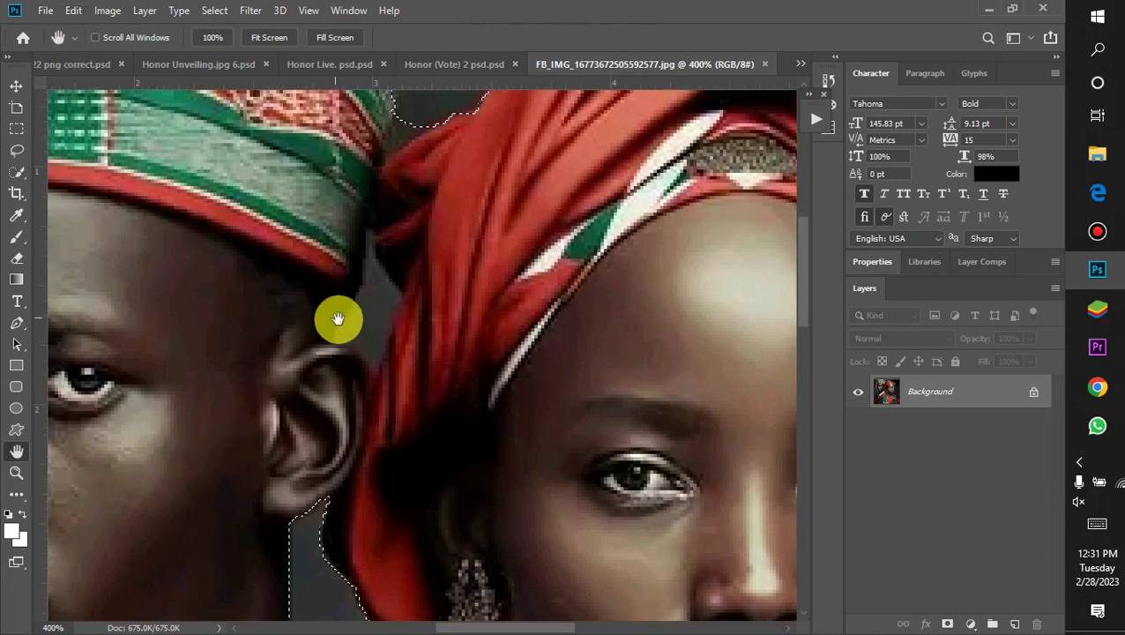
key(w)
click(152, 38)
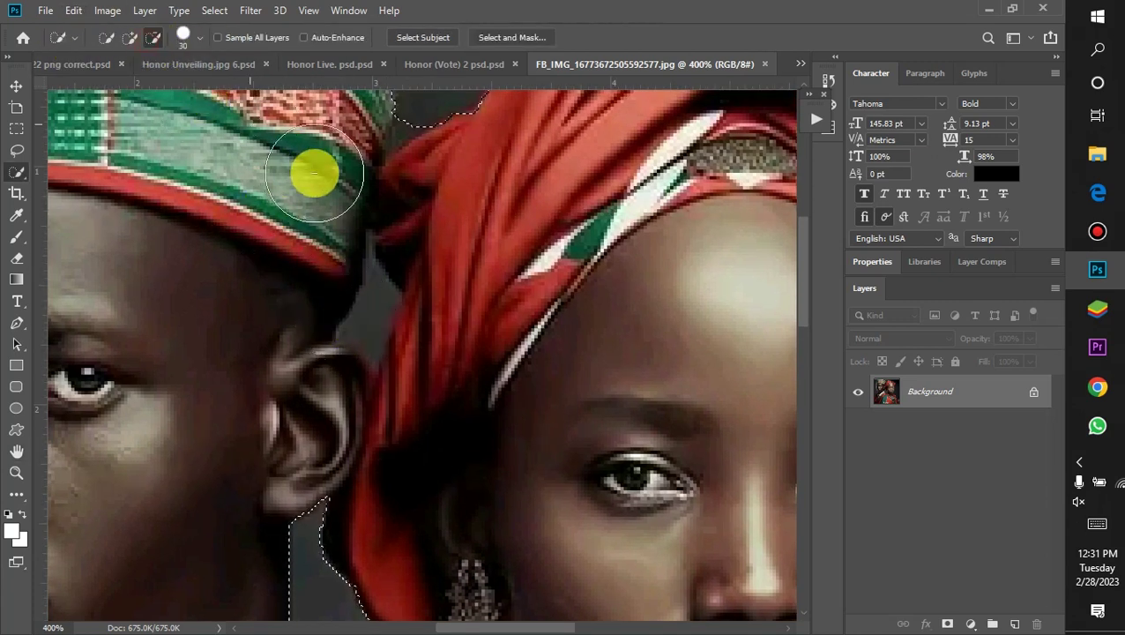
key(l)
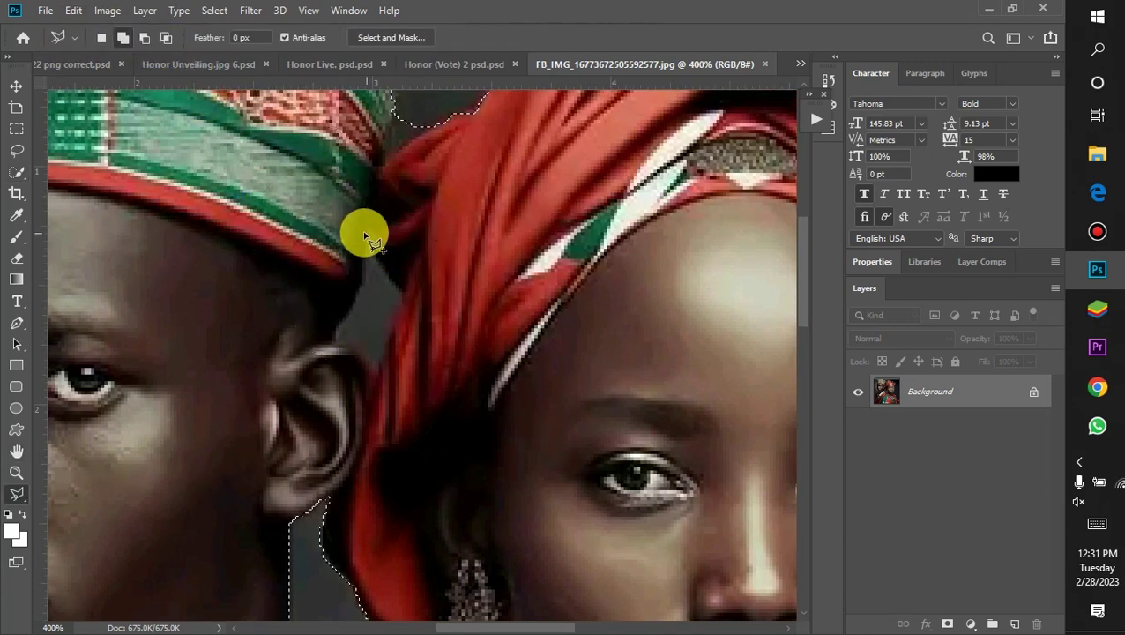
click(144, 37)
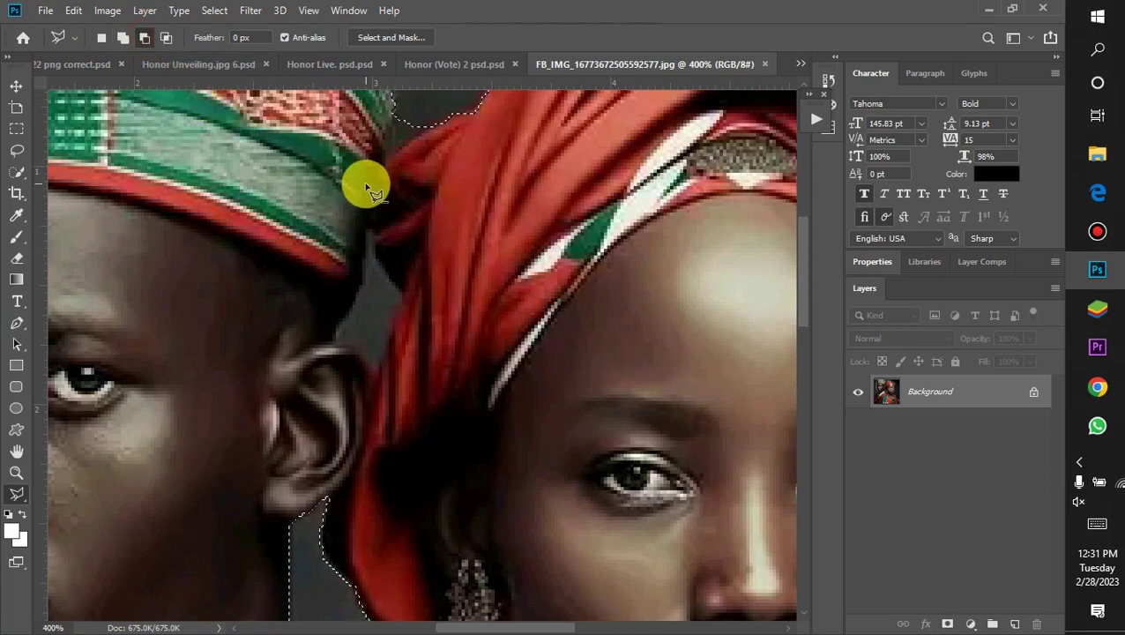
click(368, 234)
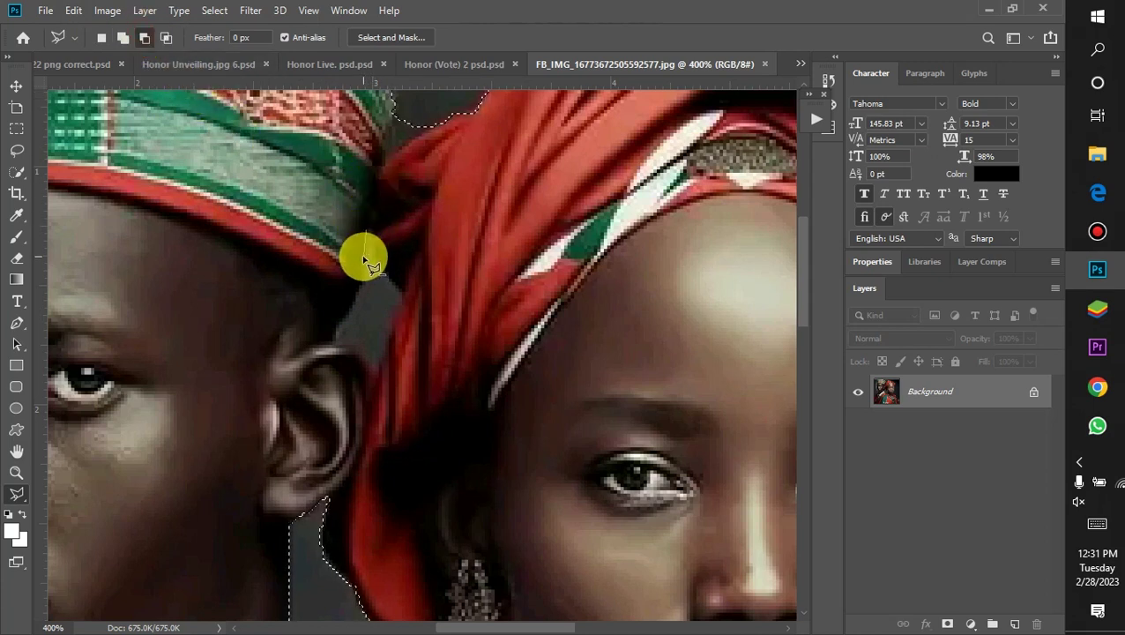
click(362, 282)
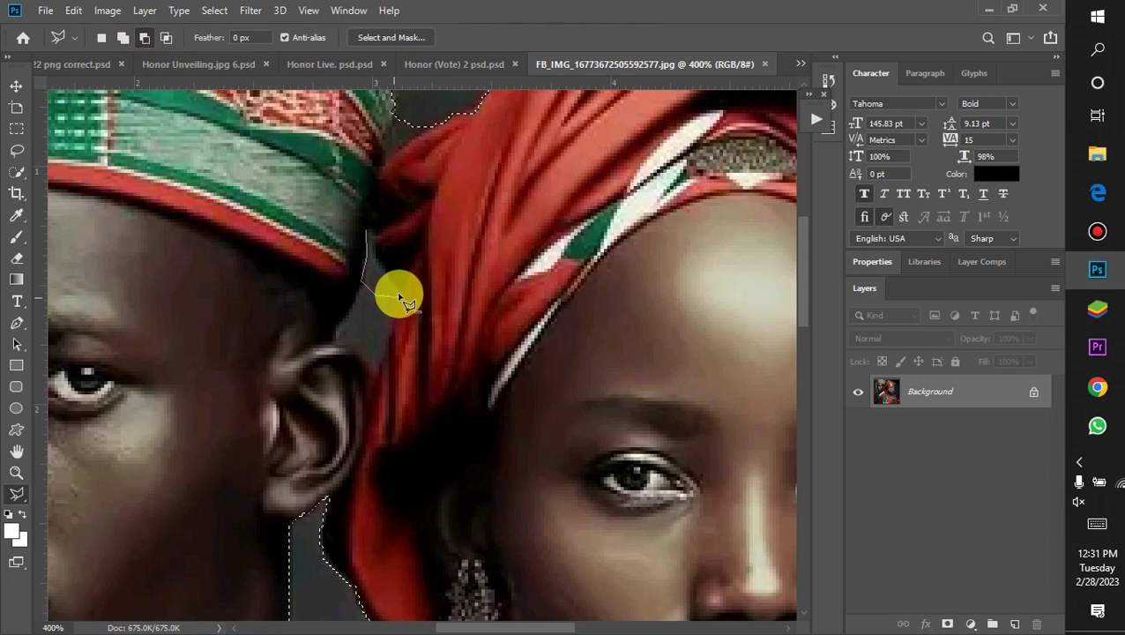
click(397, 286)
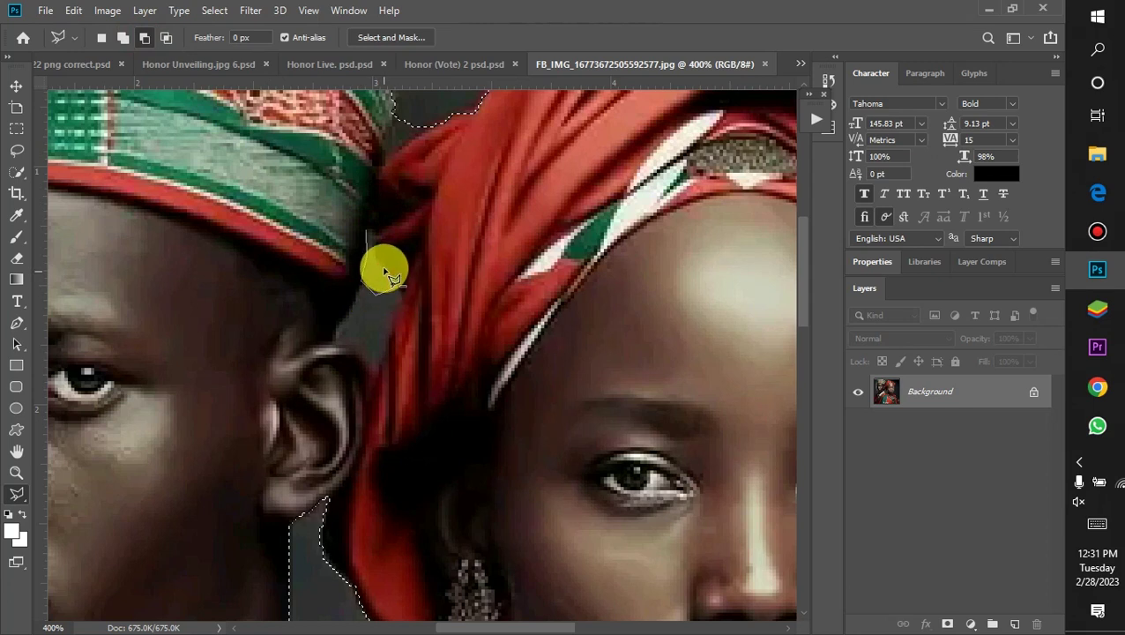
click(367, 234)
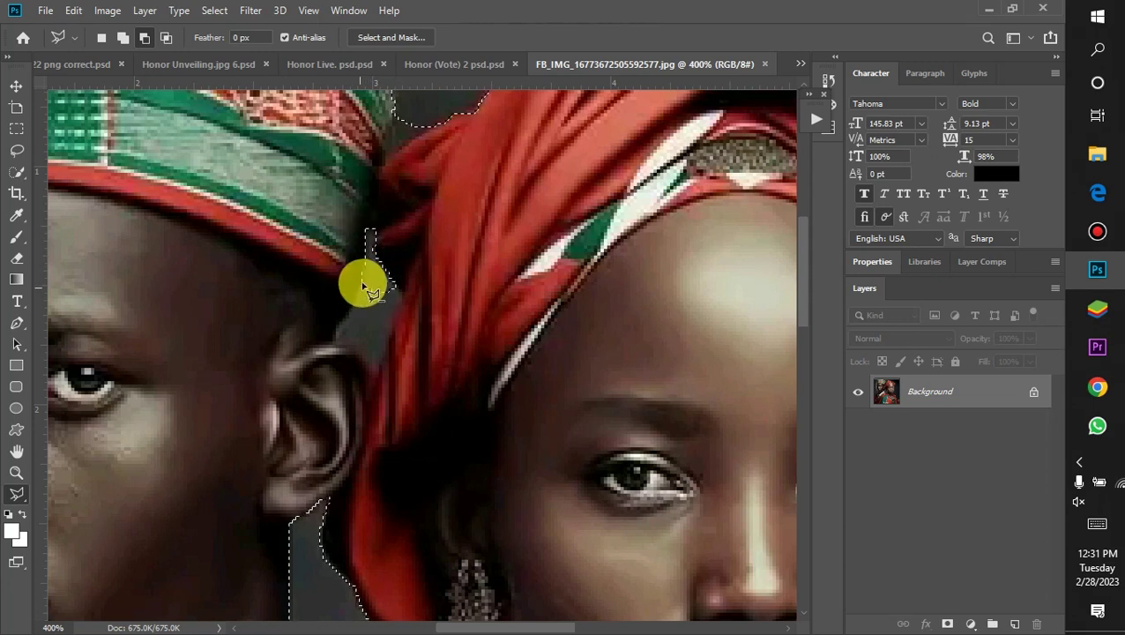
click(352, 305)
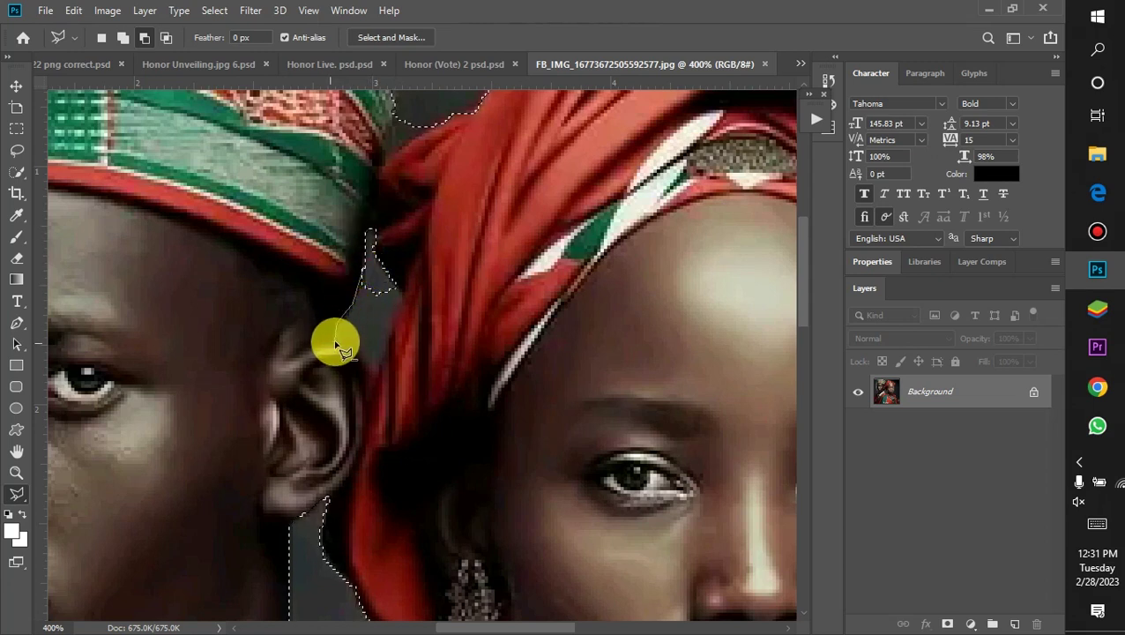
click(334, 344)
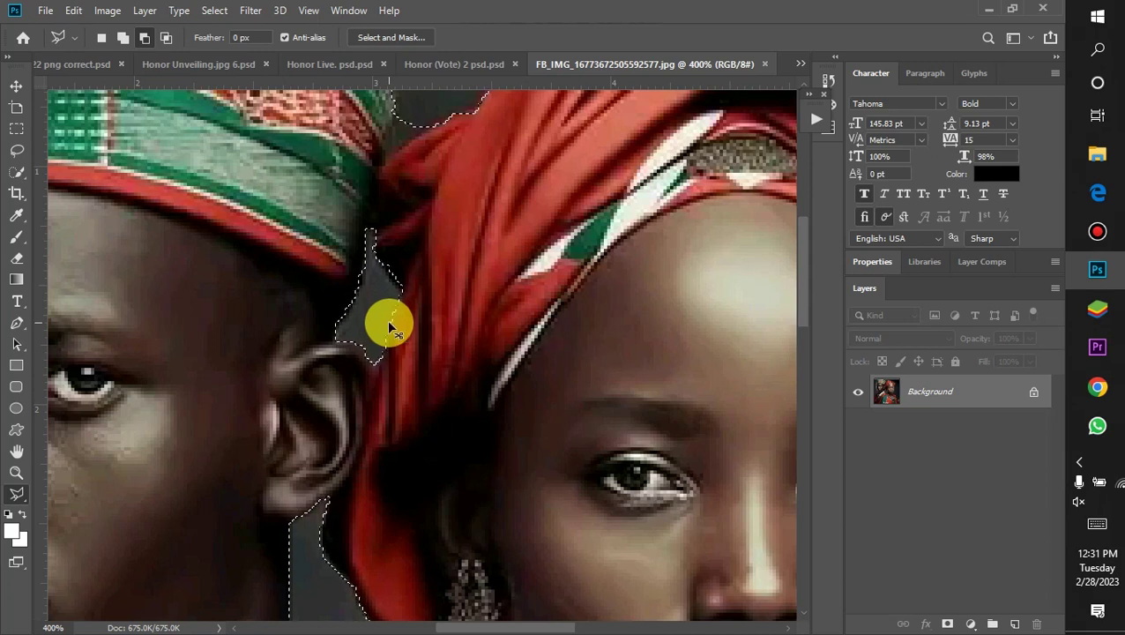
Subtract the background wedge above the point where the man's cap meets the woman's headscarf from the selection.
scroll(389, 328, down, 5)
scroll(392, 330, up, 3)
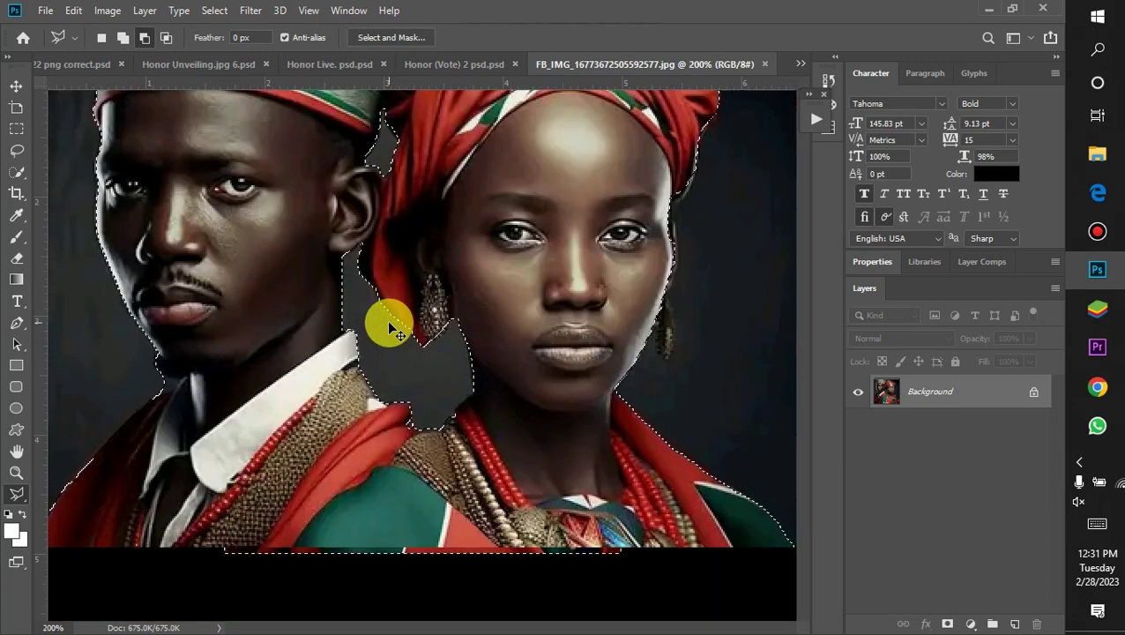
key(ctrl+plus)
scroll(524, 269, up, 2)
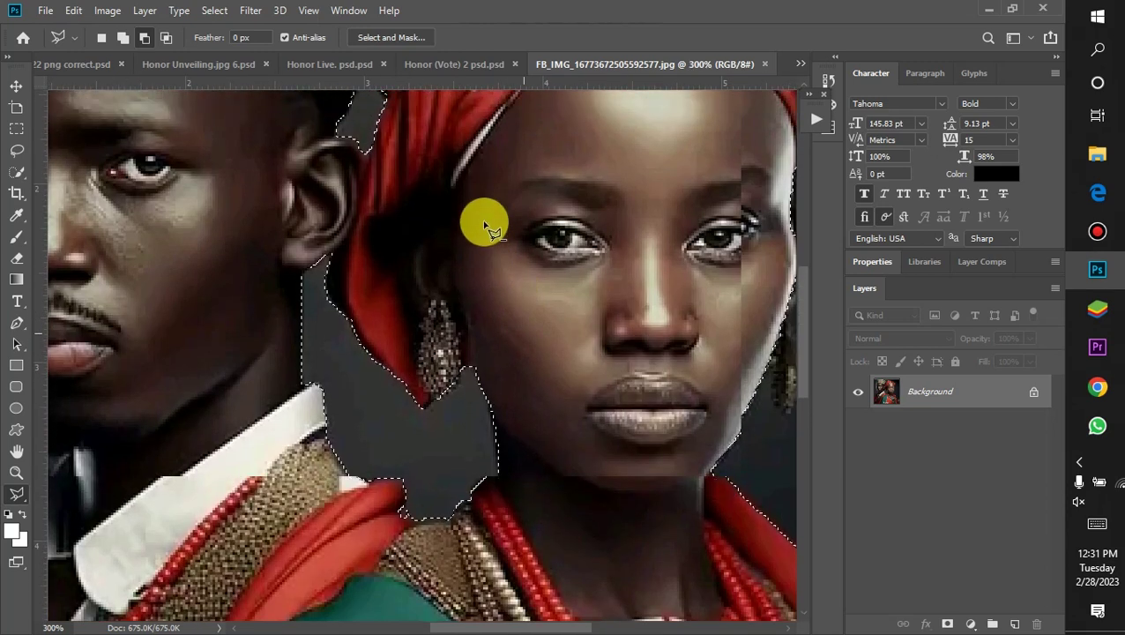
scroll(484, 224, up, 4)
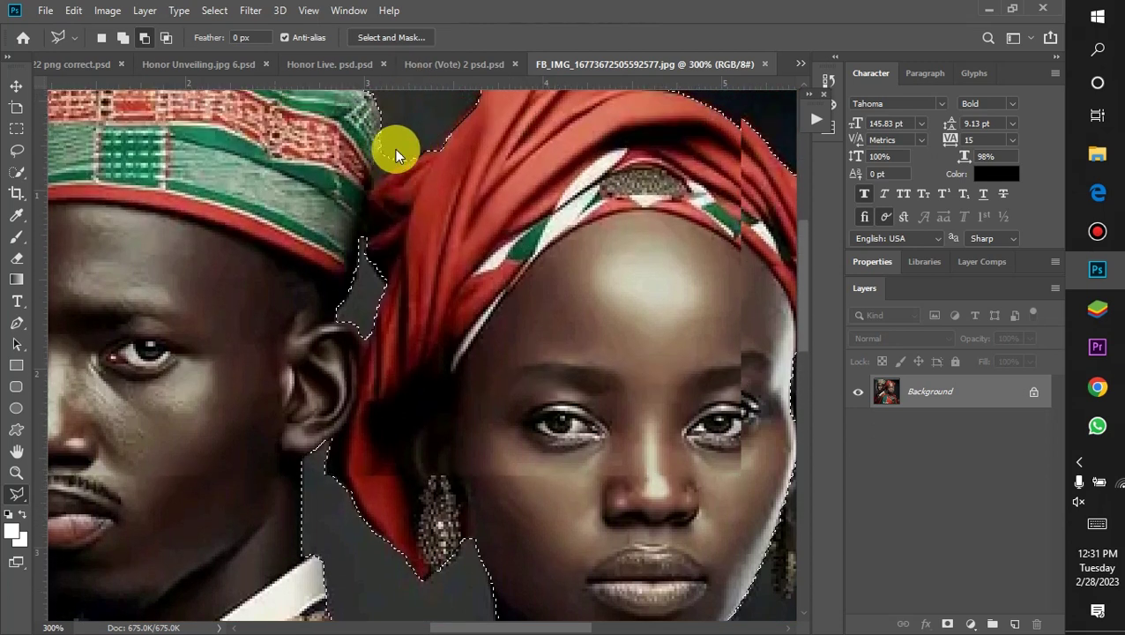
click(411, 122)
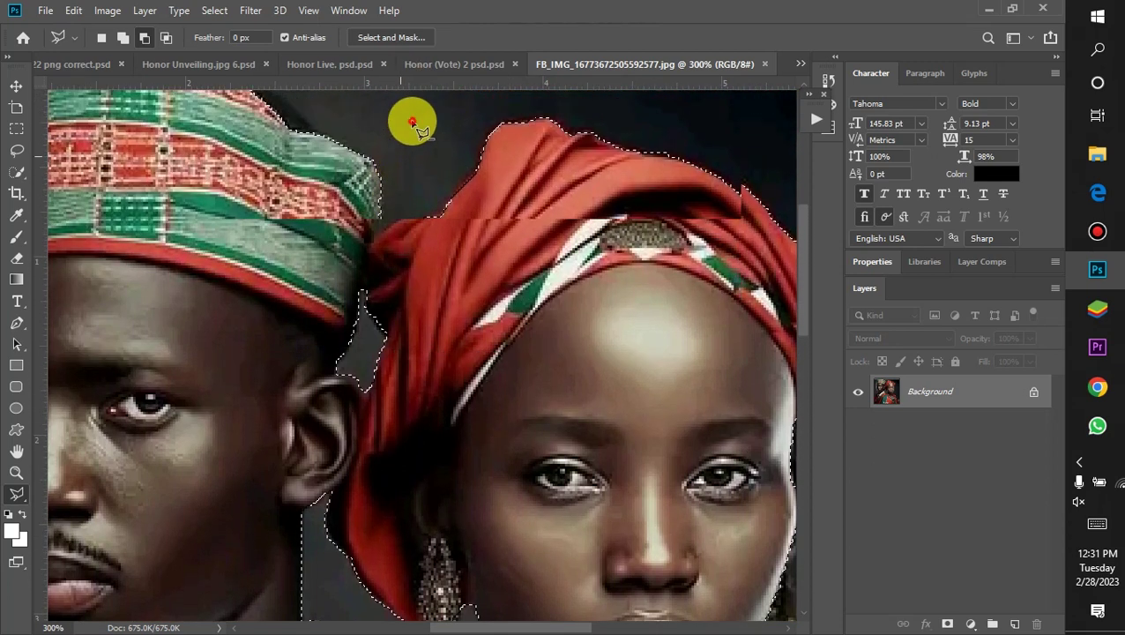
click(411, 124)
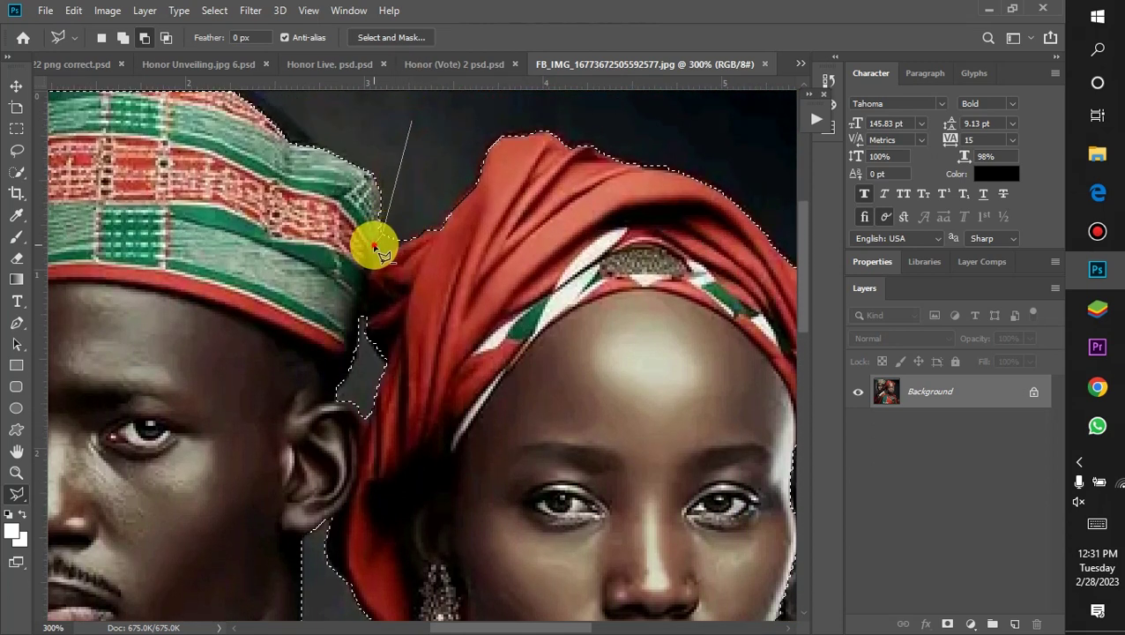
click(374, 260)
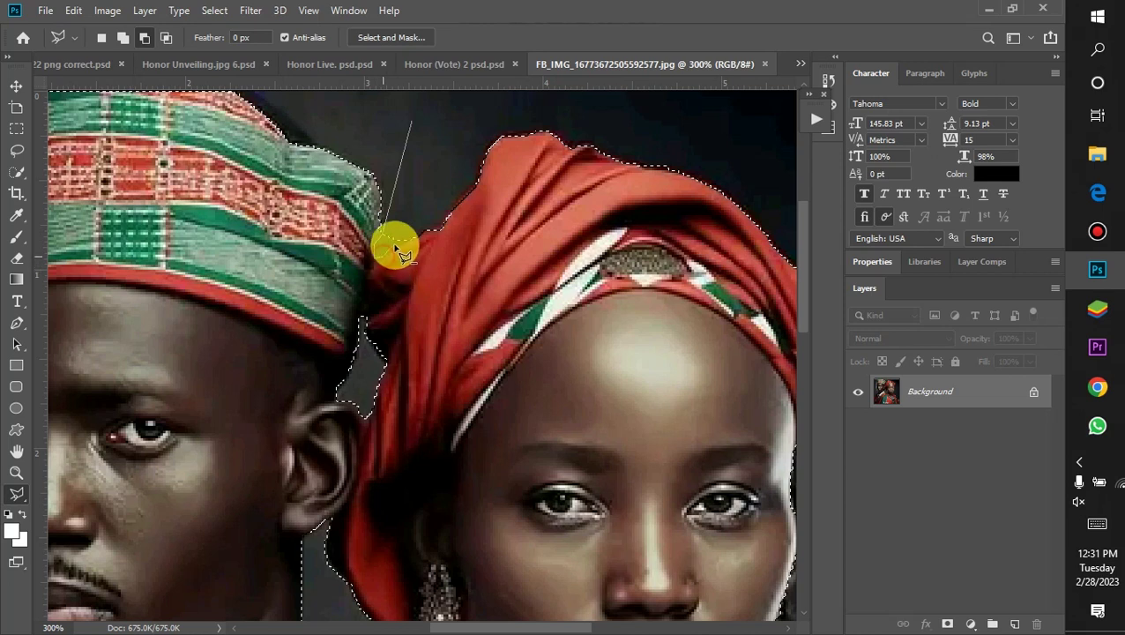
click(415, 233)
click(425, 163)
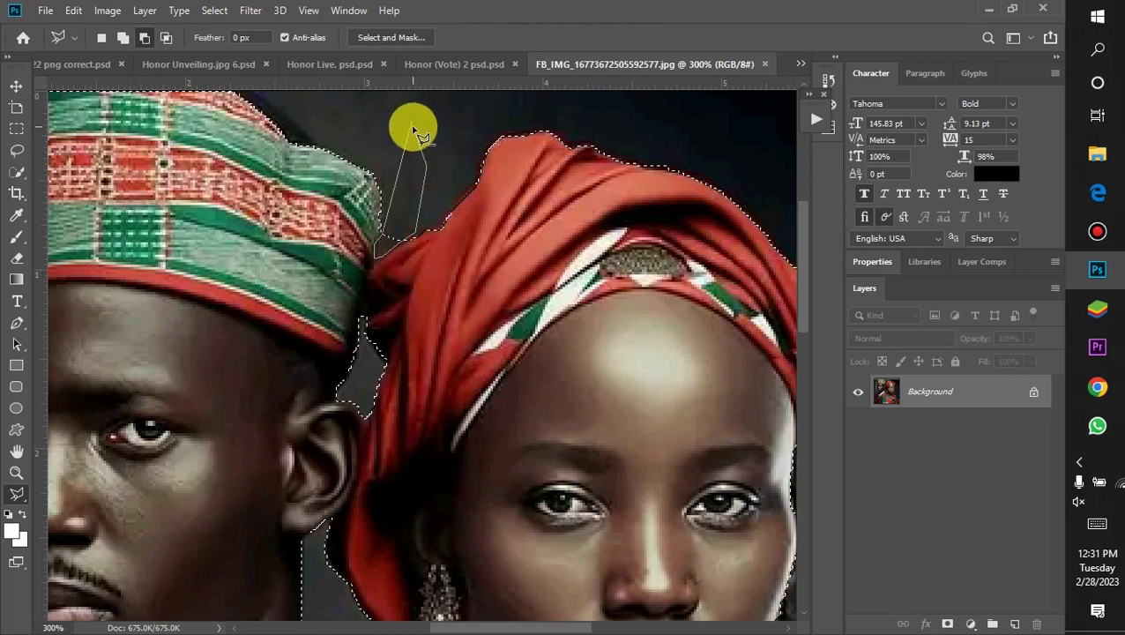
click(413, 121)
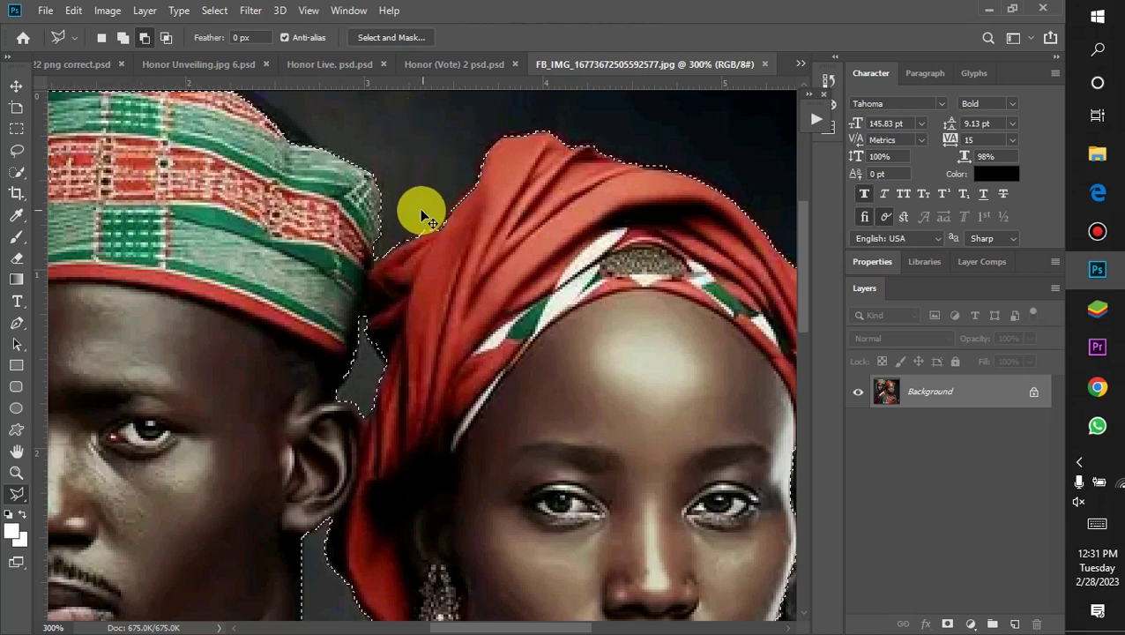
key(ctrl+minus)
key(ctrl+minus)
scroll(419, 216, down, 1)
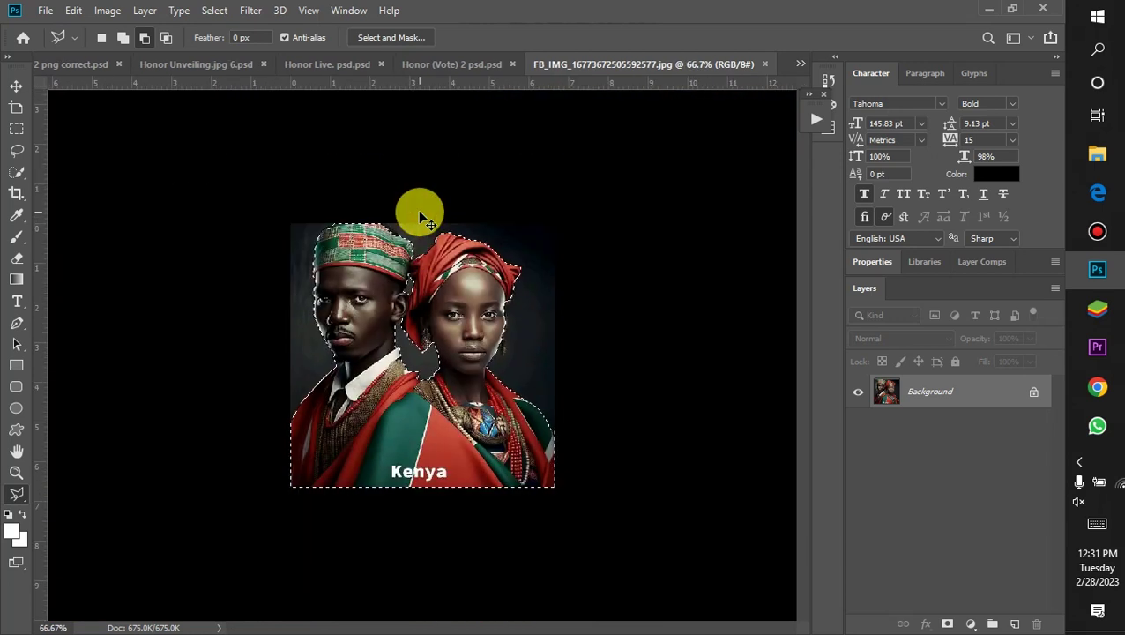
right_click(393, 352)
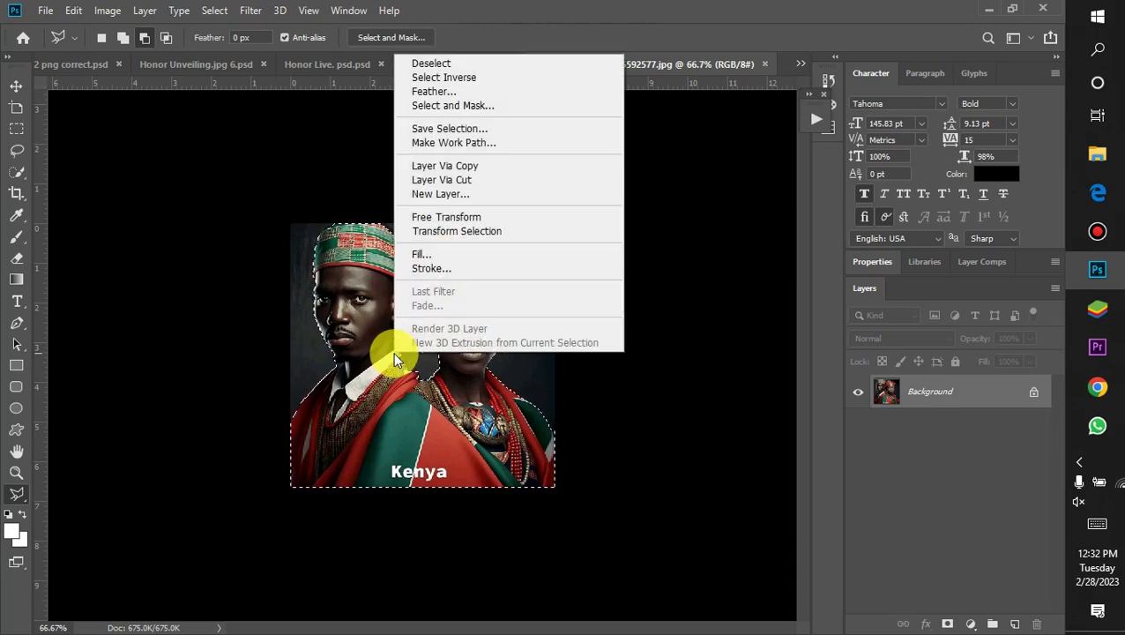
click(462, 179)
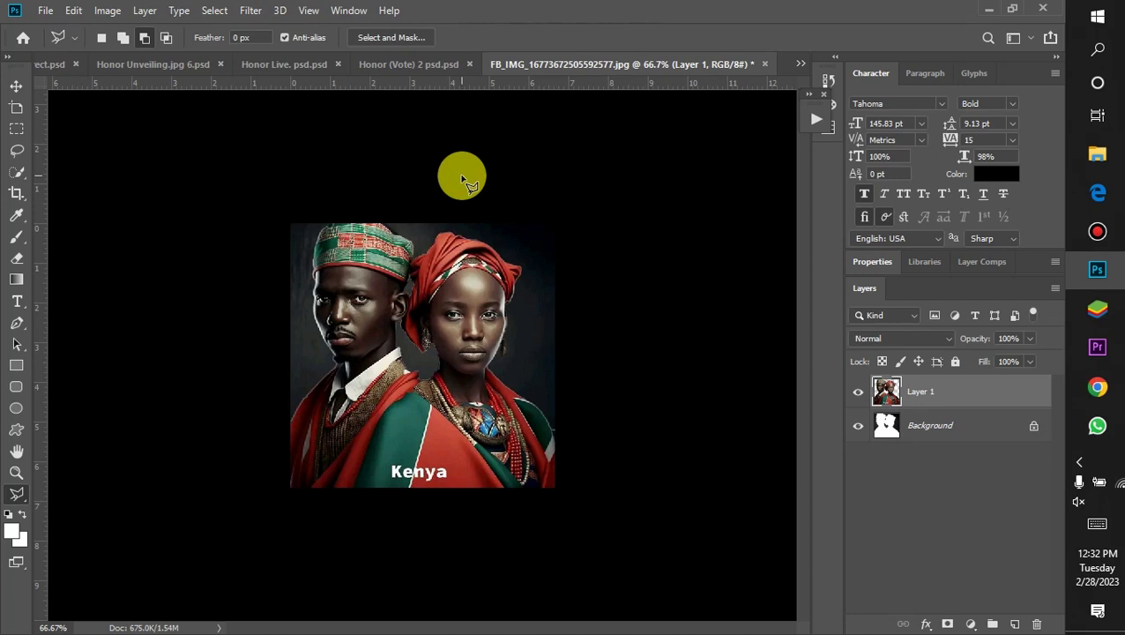
key(ctrl+z)
Copy the selected man and woman onto a new layer and hide the Background layer.
right_click(450, 330)
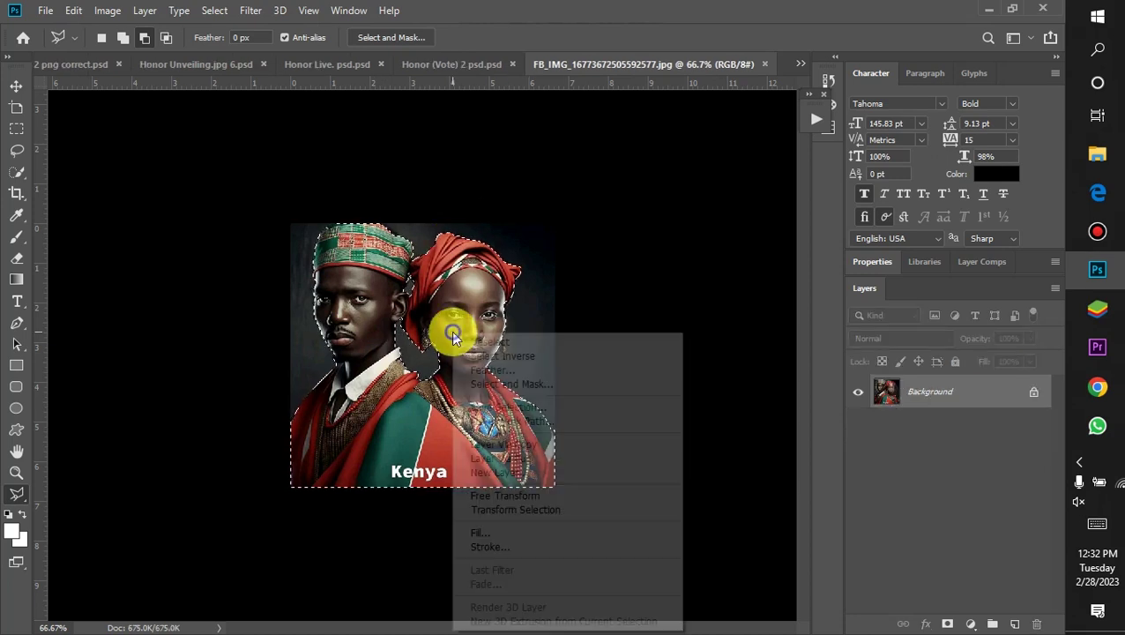
click(504, 445)
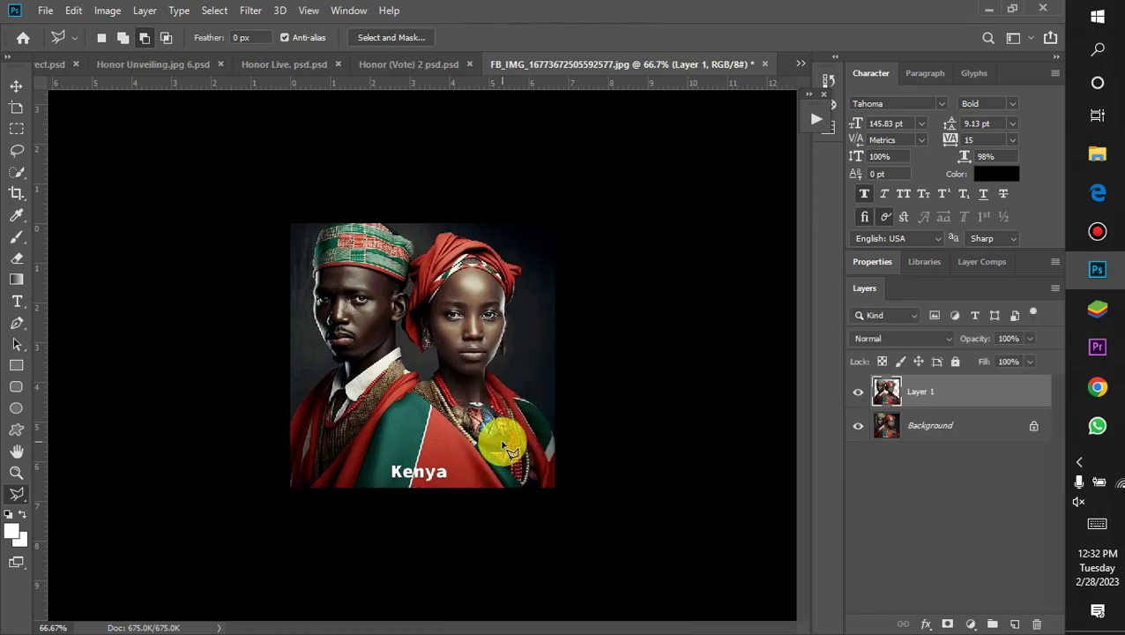
click(858, 428)
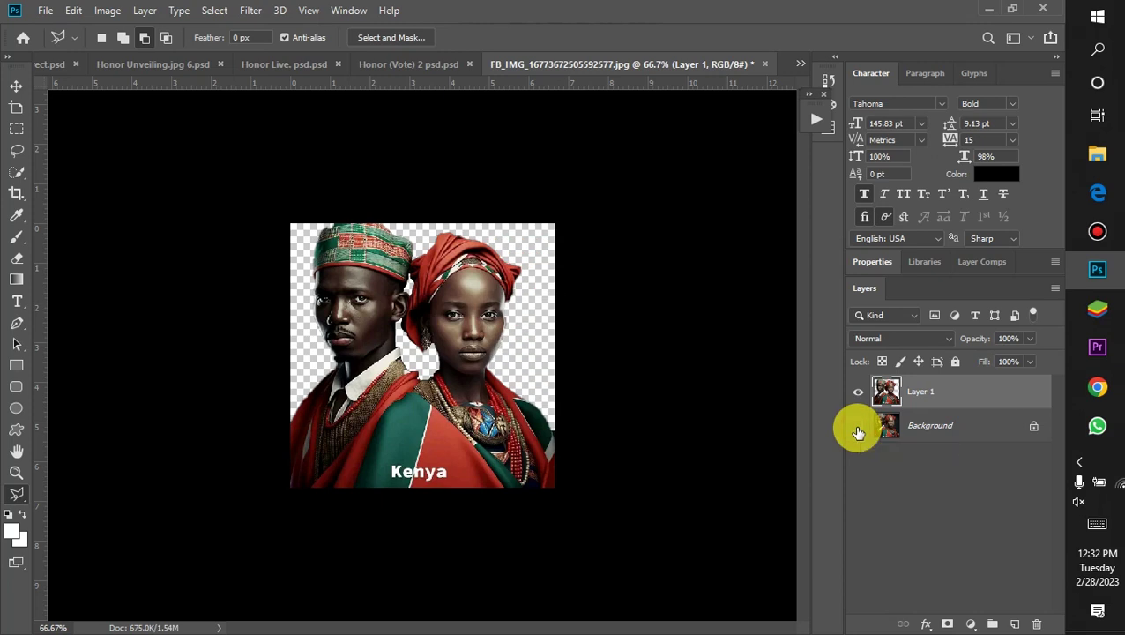
key(ctrl+minus)
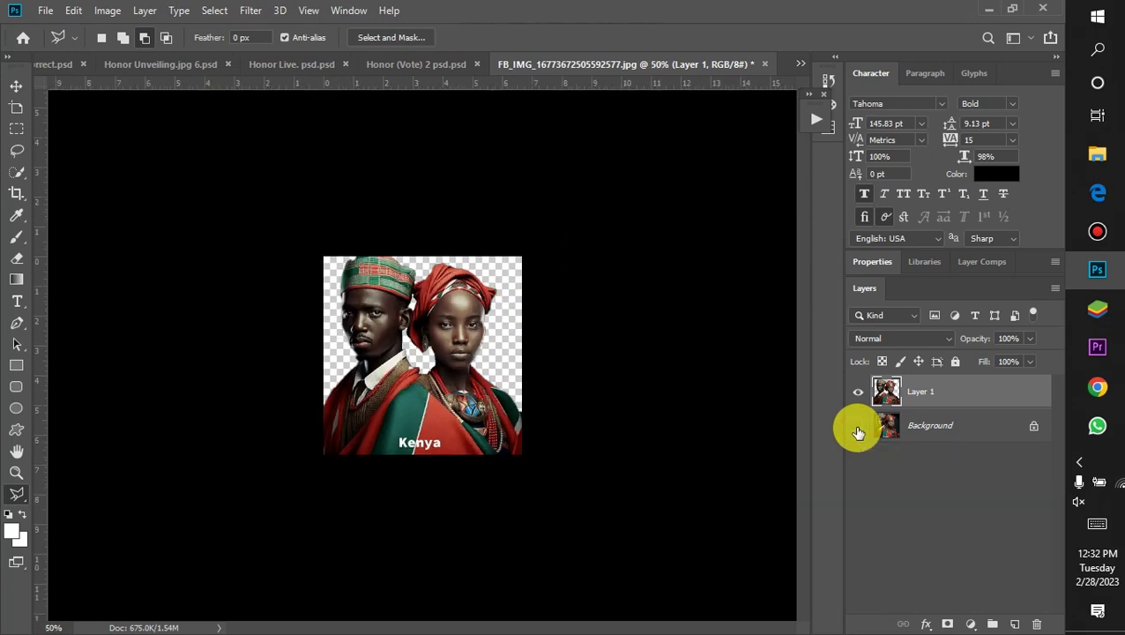
Show the Background layer and hide it again to compare the cutout with the original photo.
click(16, 86)
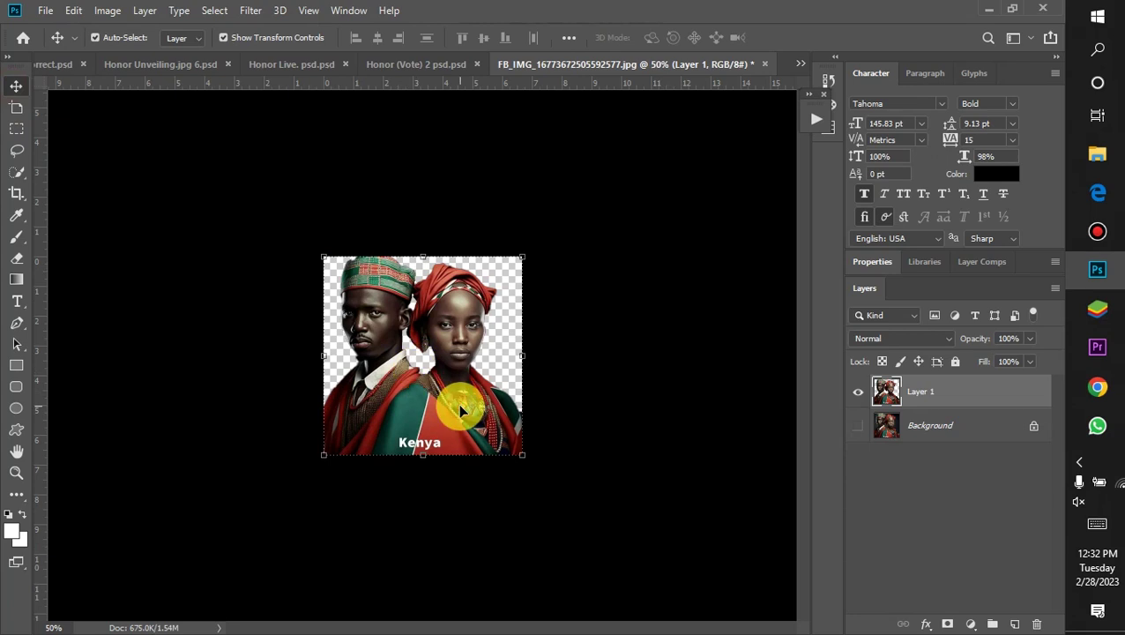
click(857, 428)
click(857, 428)
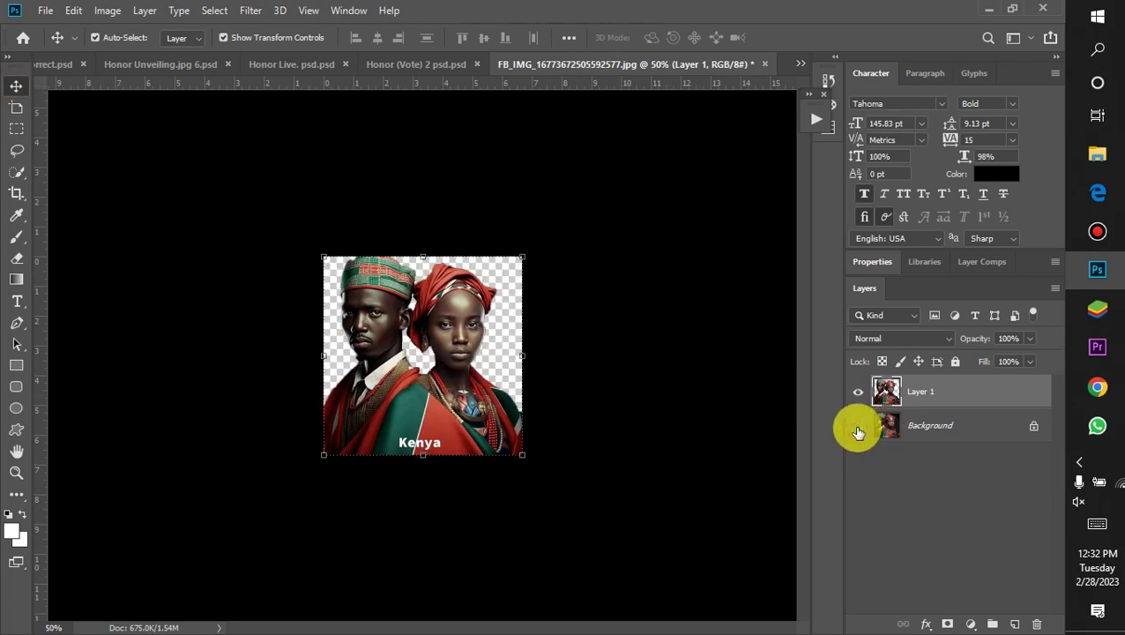
click(917, 427)
click(928, 393)
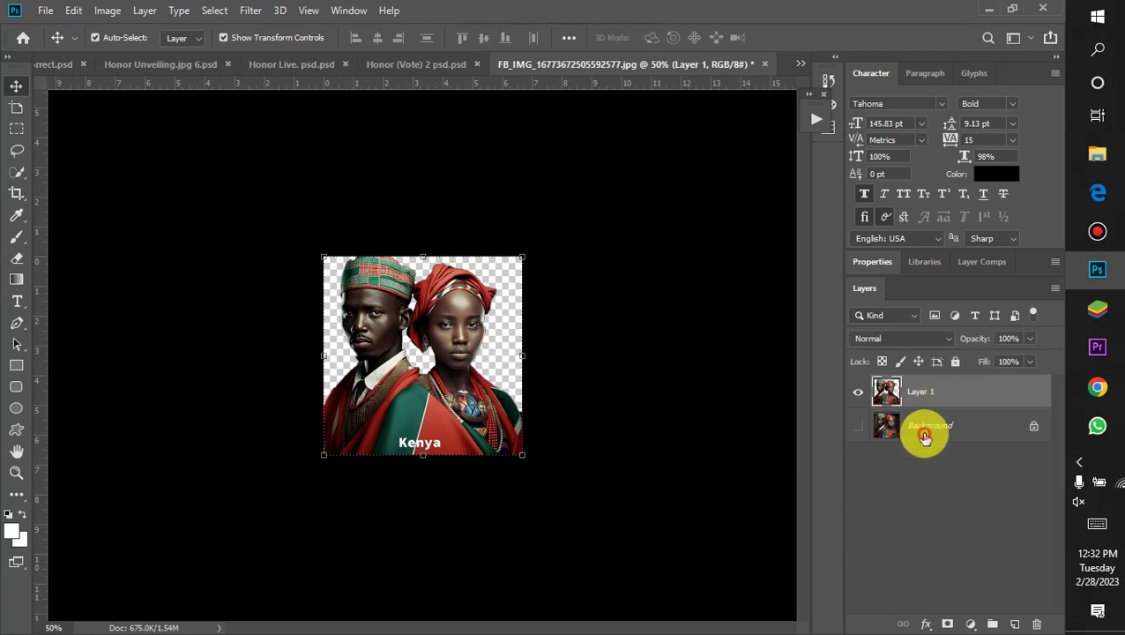
click(923, 432)
click(933, 396)
click(932, 427)
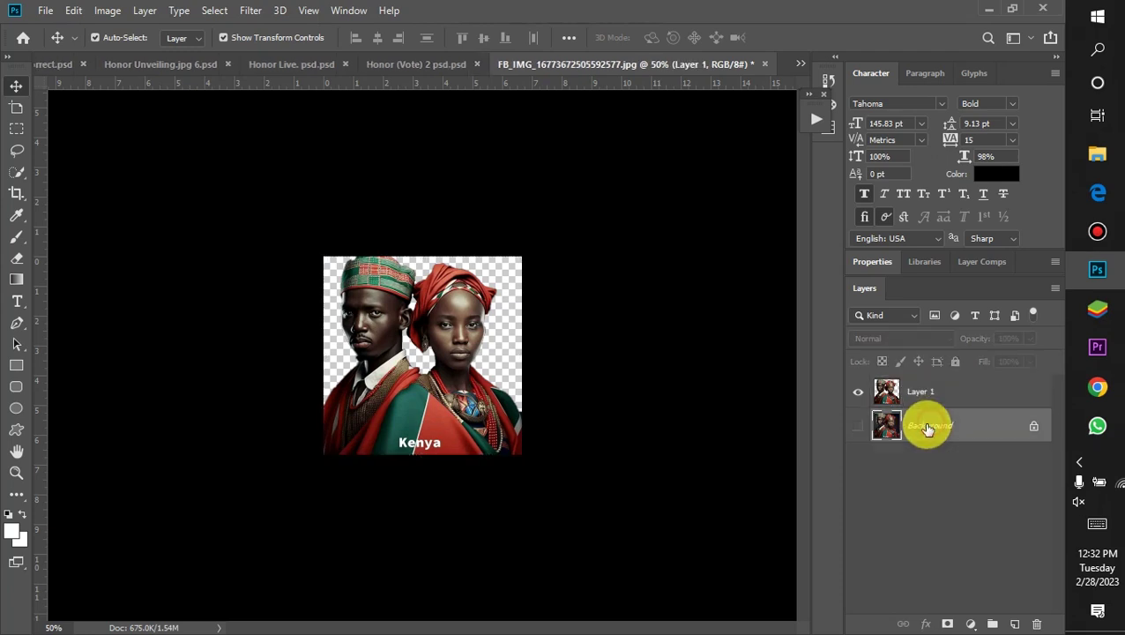
Switch to Chrome, search Google for "Remove bg.com" and open the remove.bg image upload page.
click(457, 356)
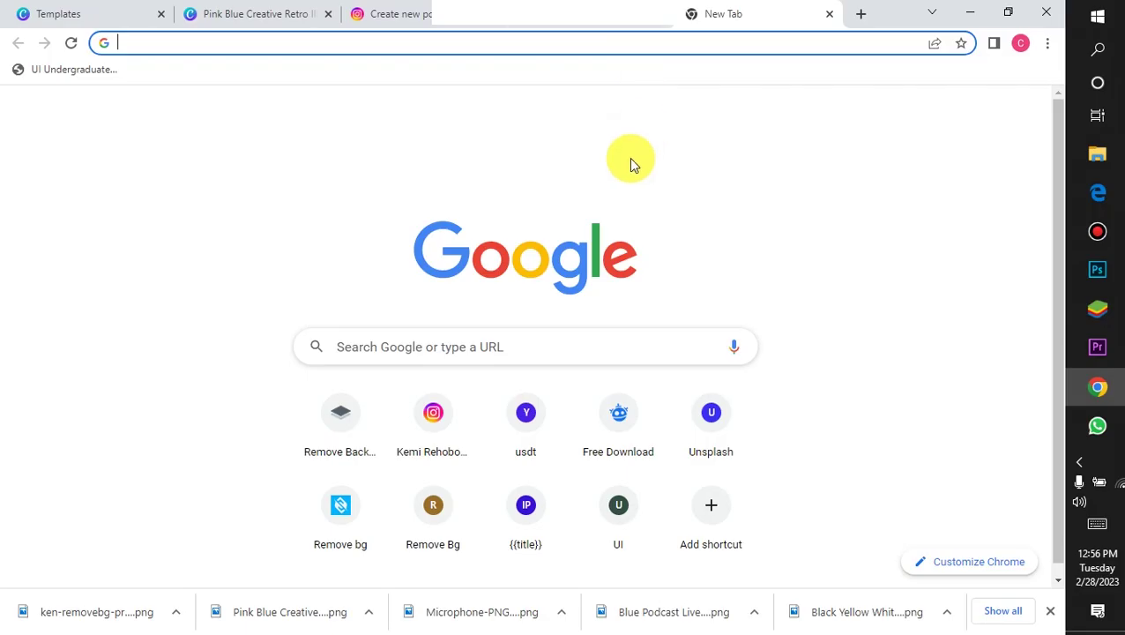
click(464, 349)
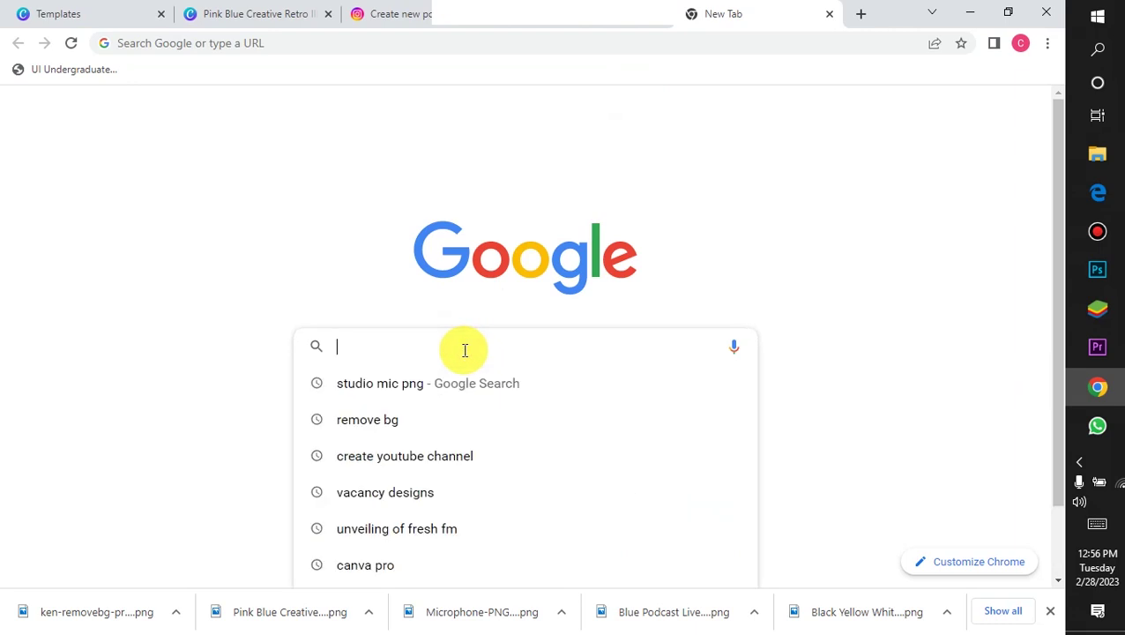
text(Remo)
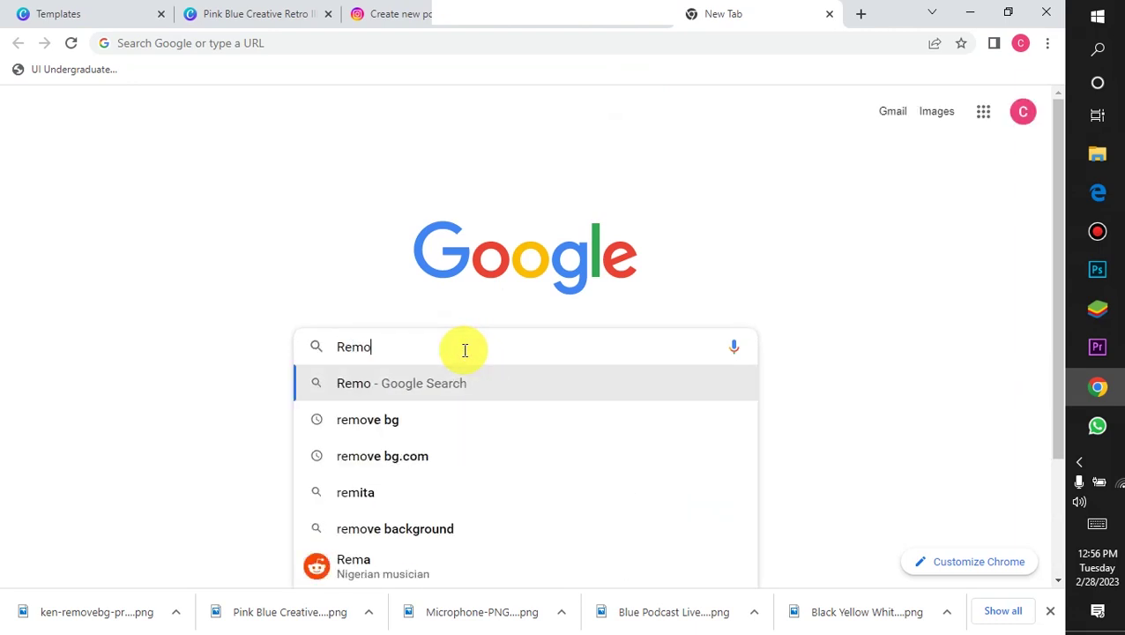
text(ve b)
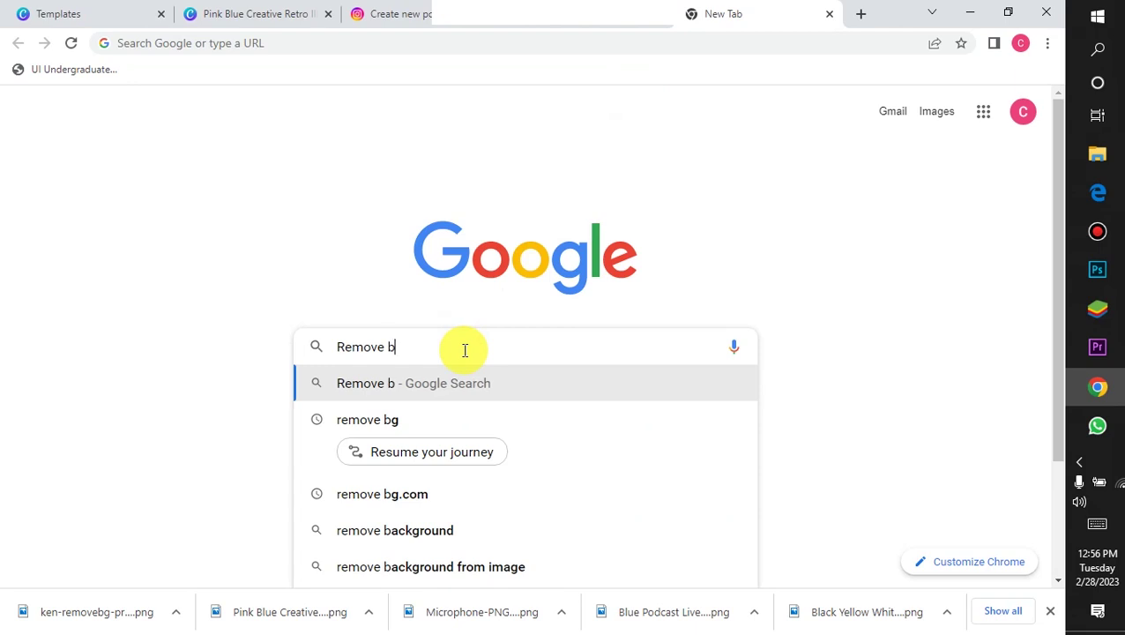
text(g.co)
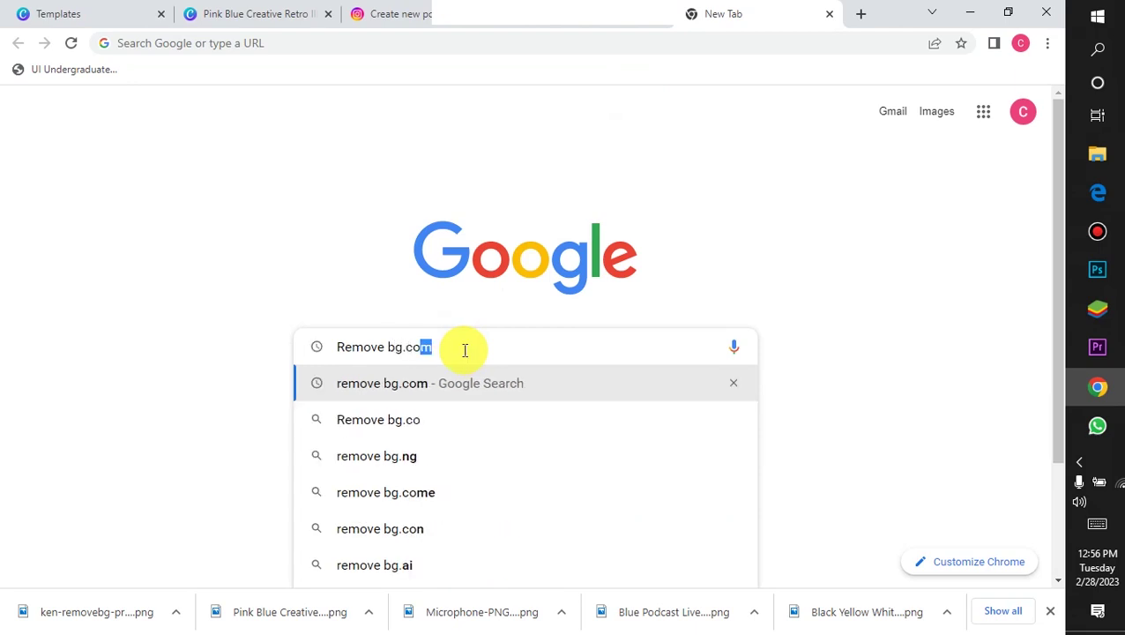
text(m)
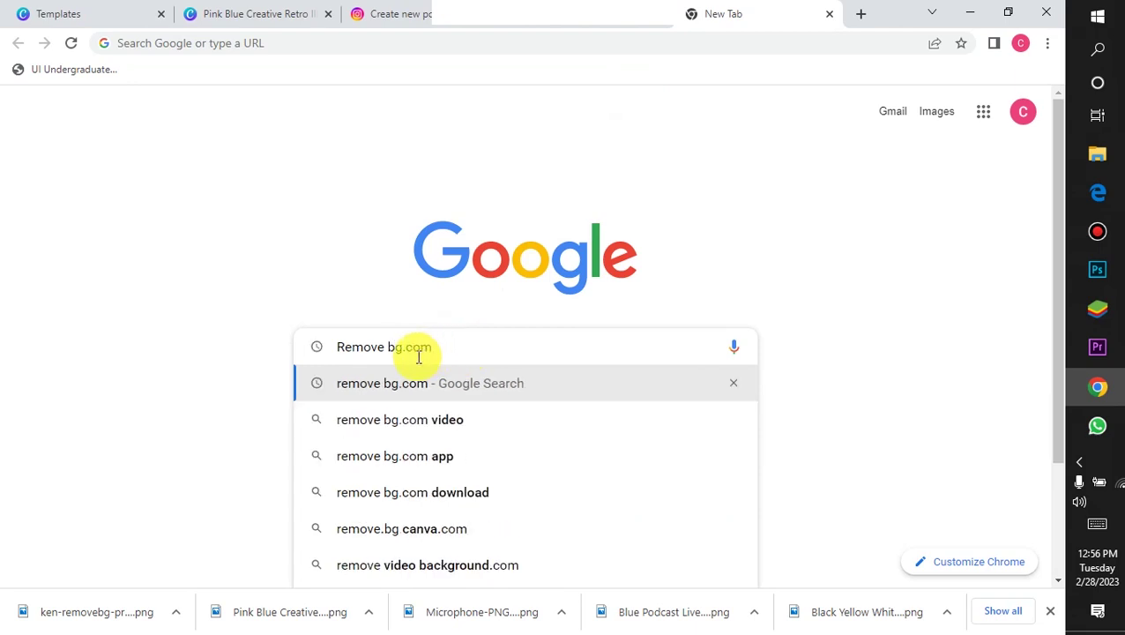
drag(335, 346, 520, 370)
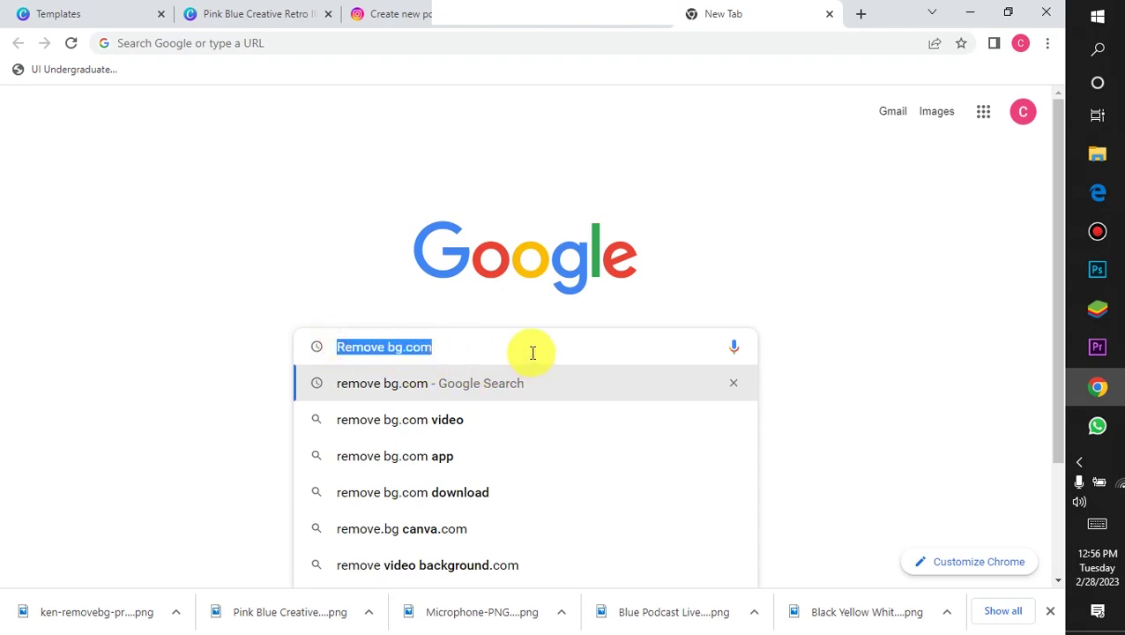
key(Return)
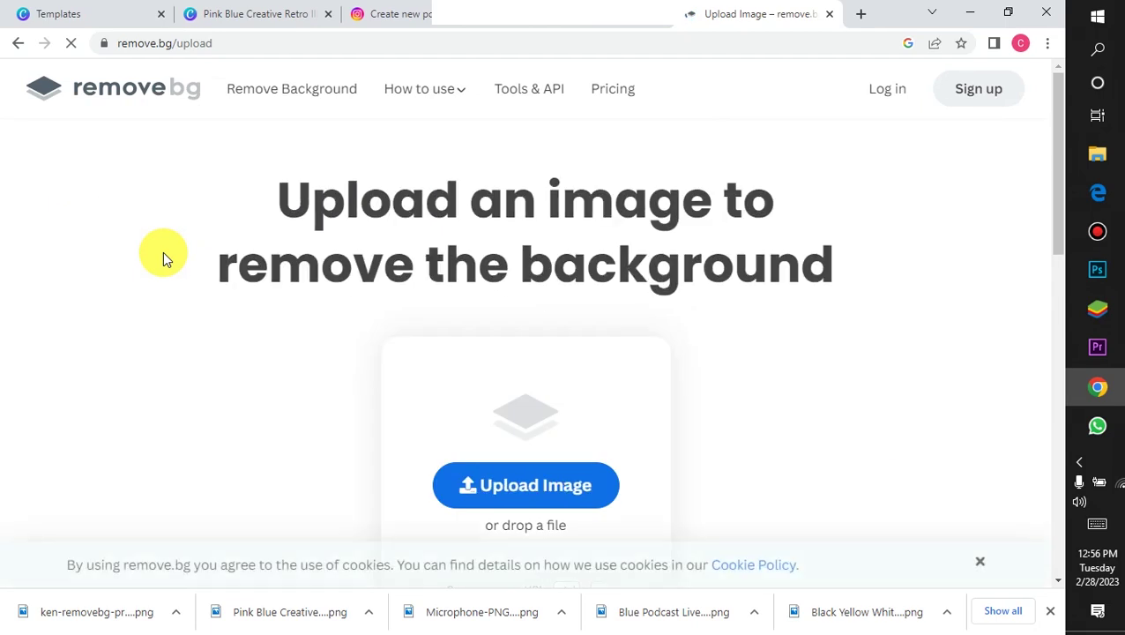
Upload the JPG file "ken" from the Downloads folder to remove.bg for background removal.
click(537, 168)
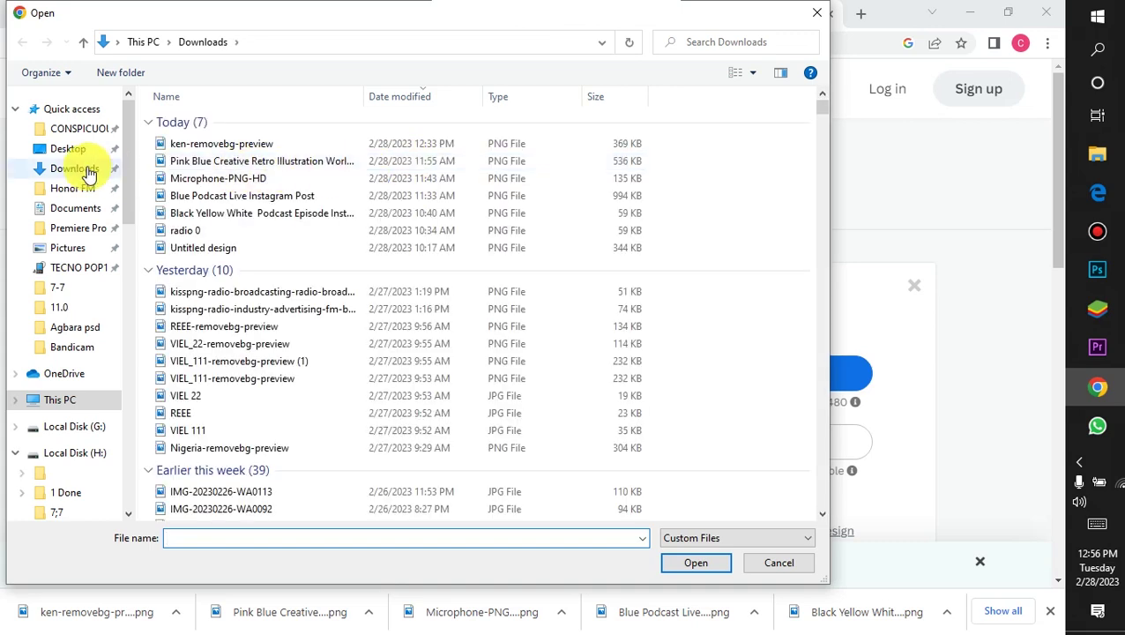
click(88, 169)
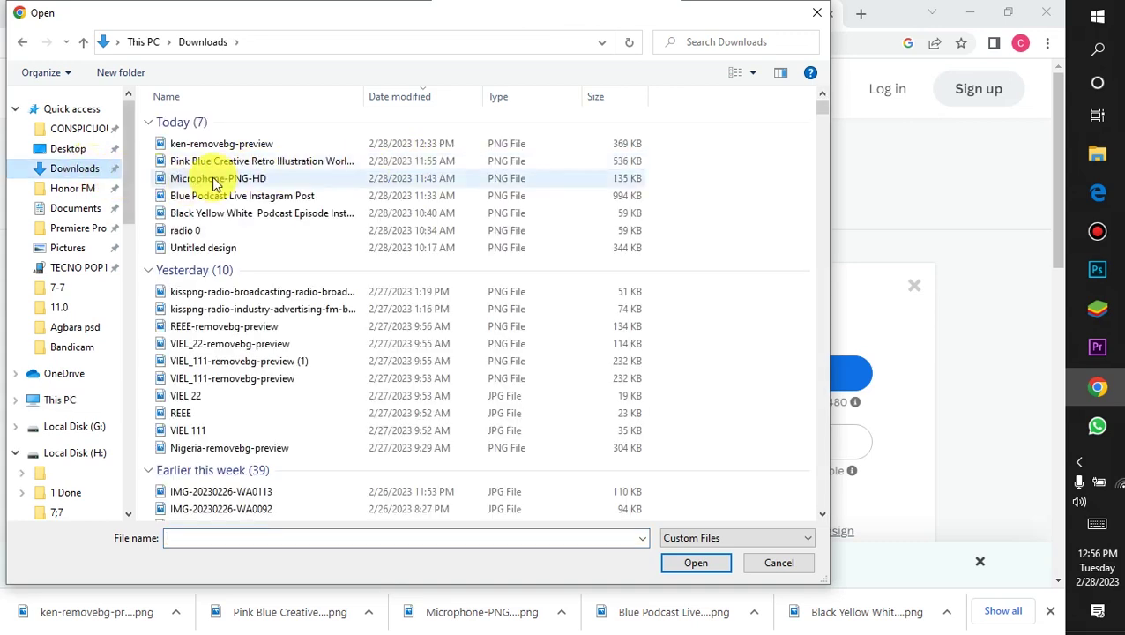
scroll(218, 181, down, 10)
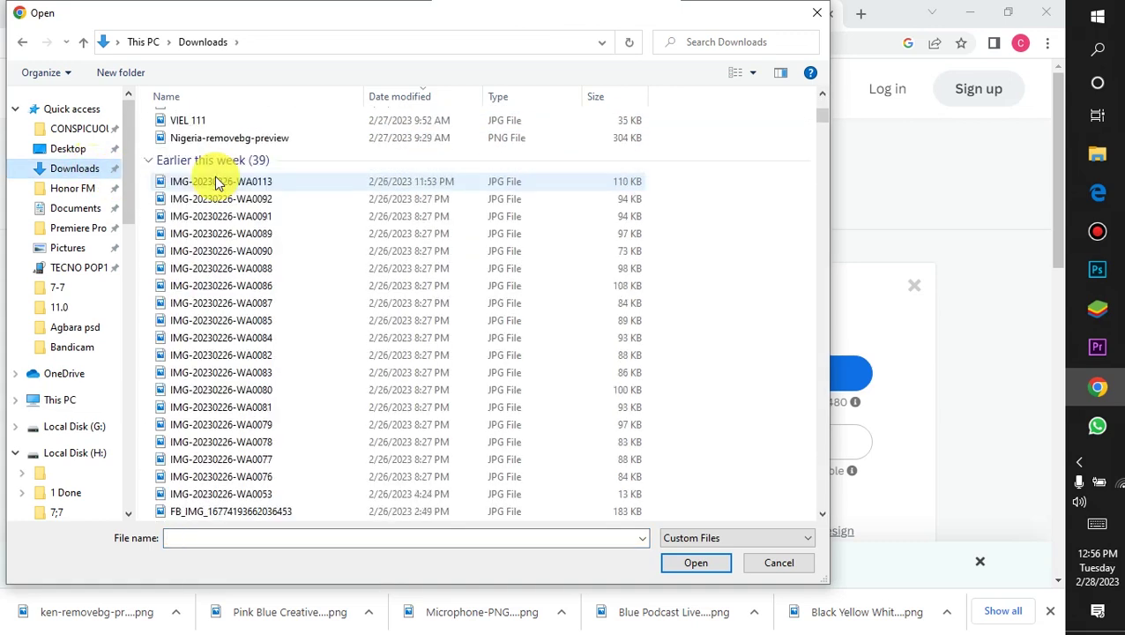
scroll(217, 181, down, 10)
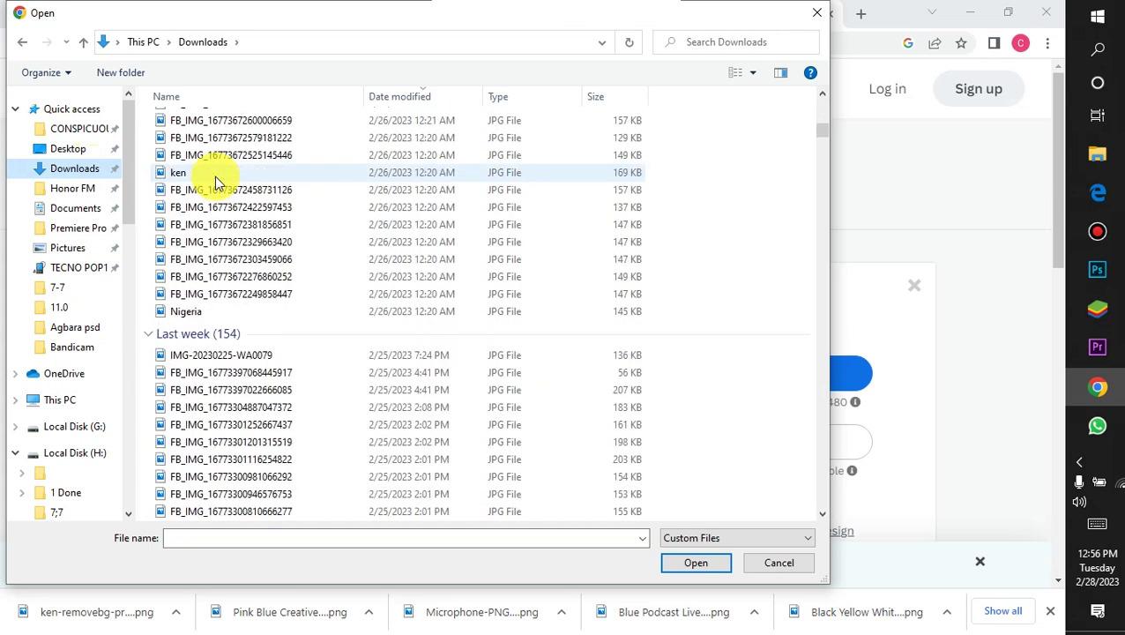
scroll(217, 180, up, 10)
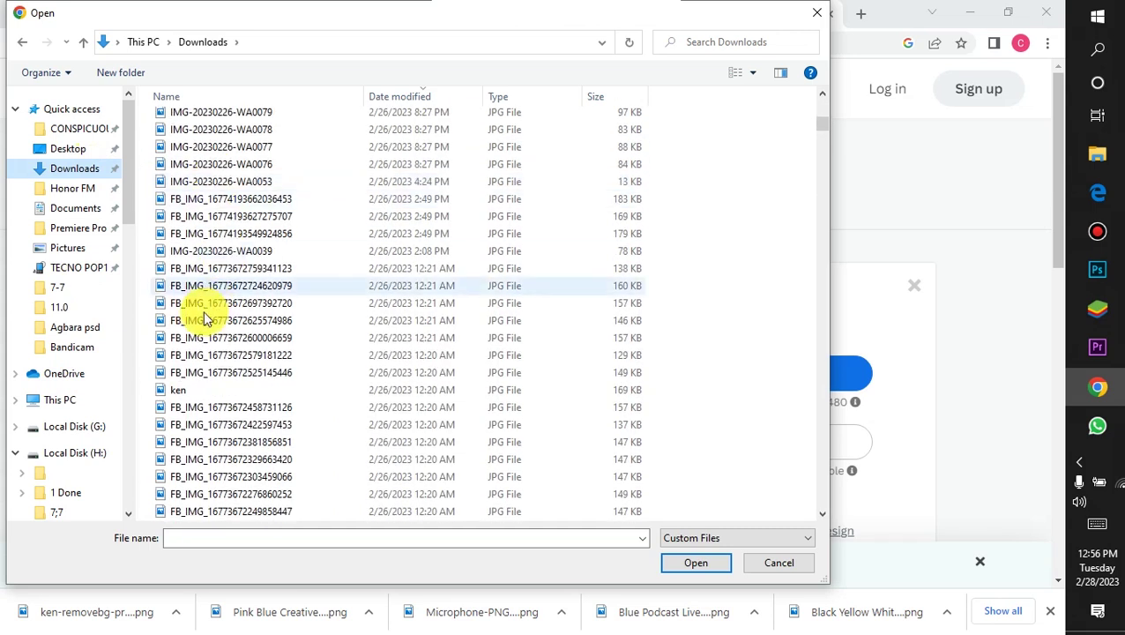
click(196, 394)
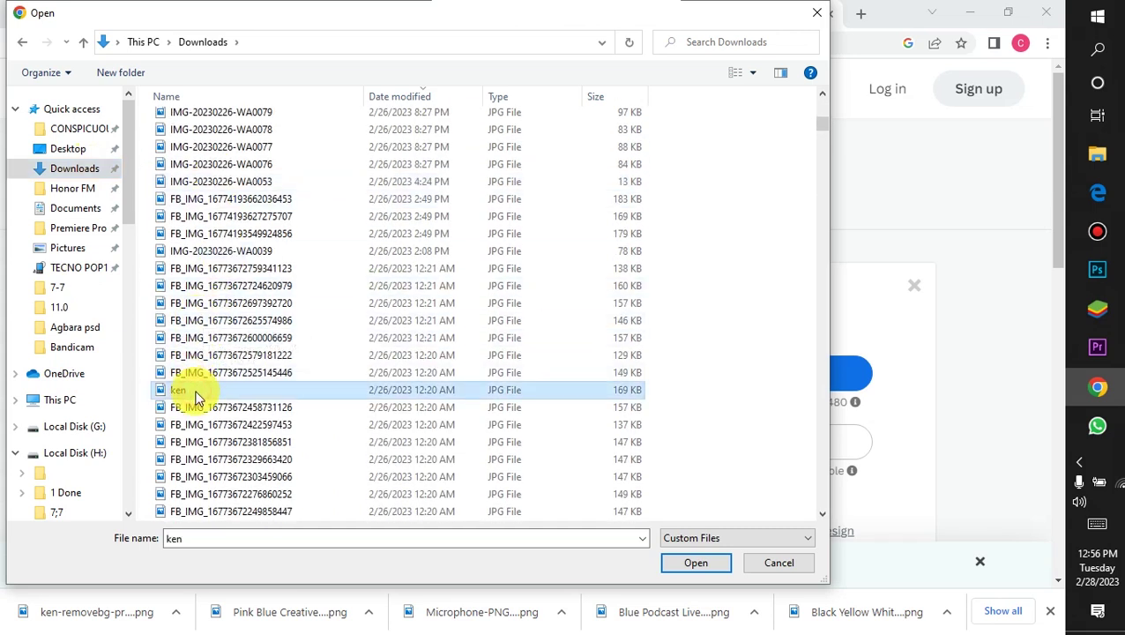
click(712, 562)
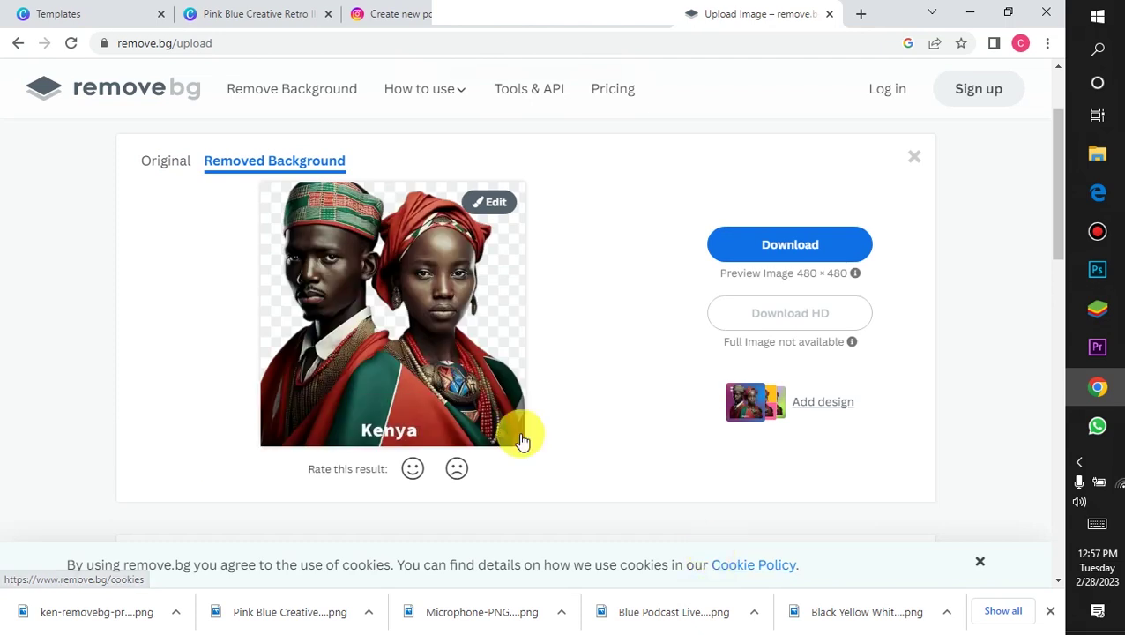
Compare the original photo with the removed-background version and download the 480 × 480 preview image.
click(162, 170)
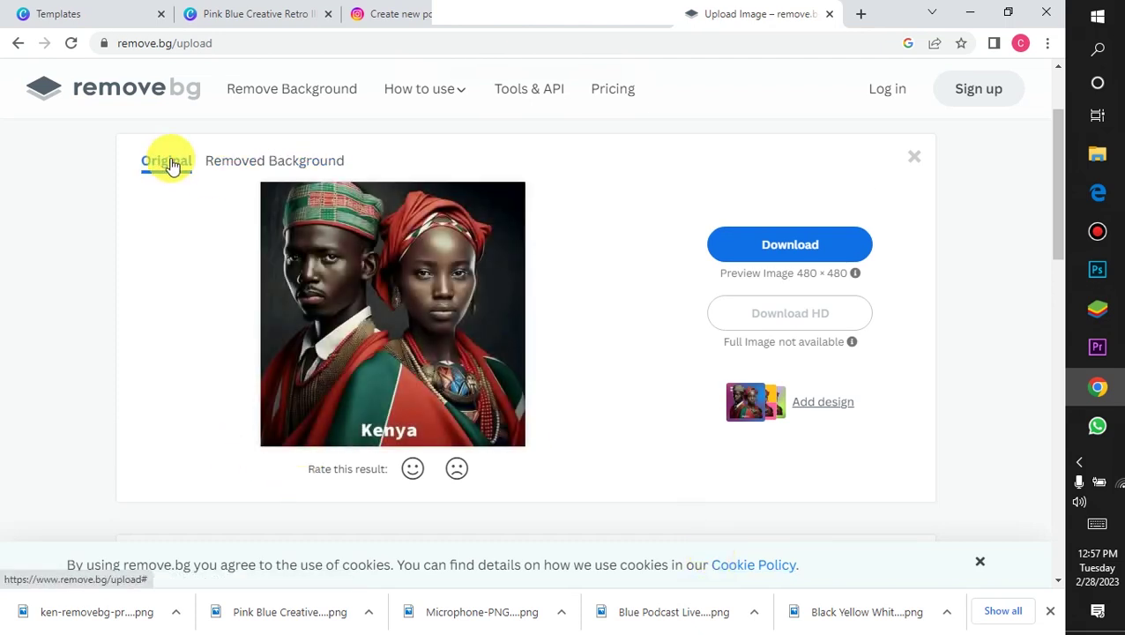
click(252, 166)
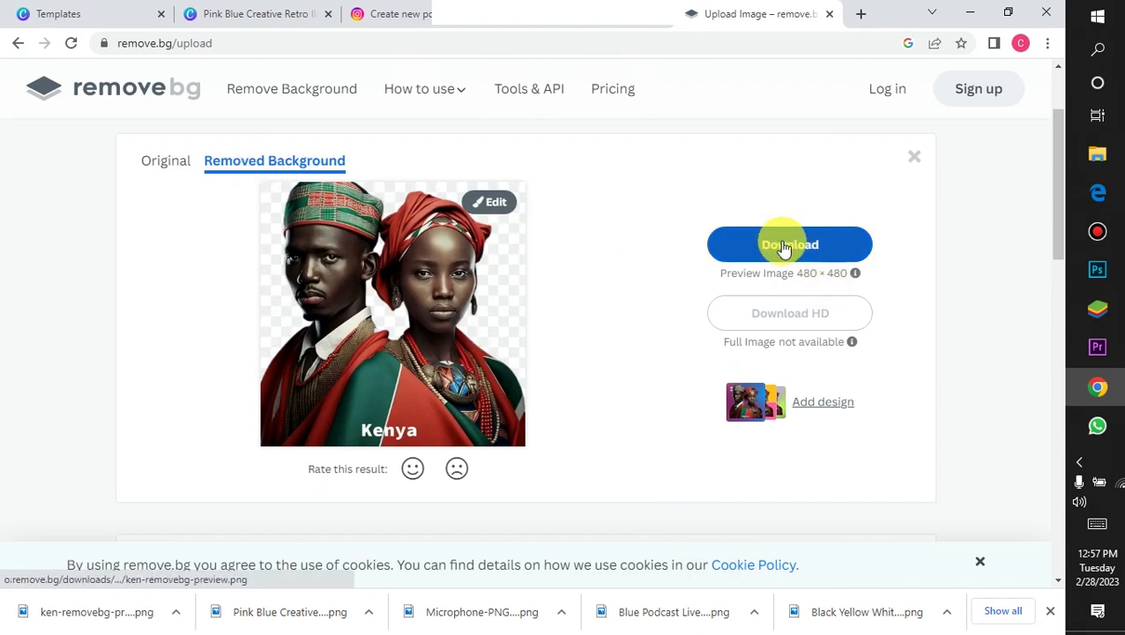
click(817, 229)
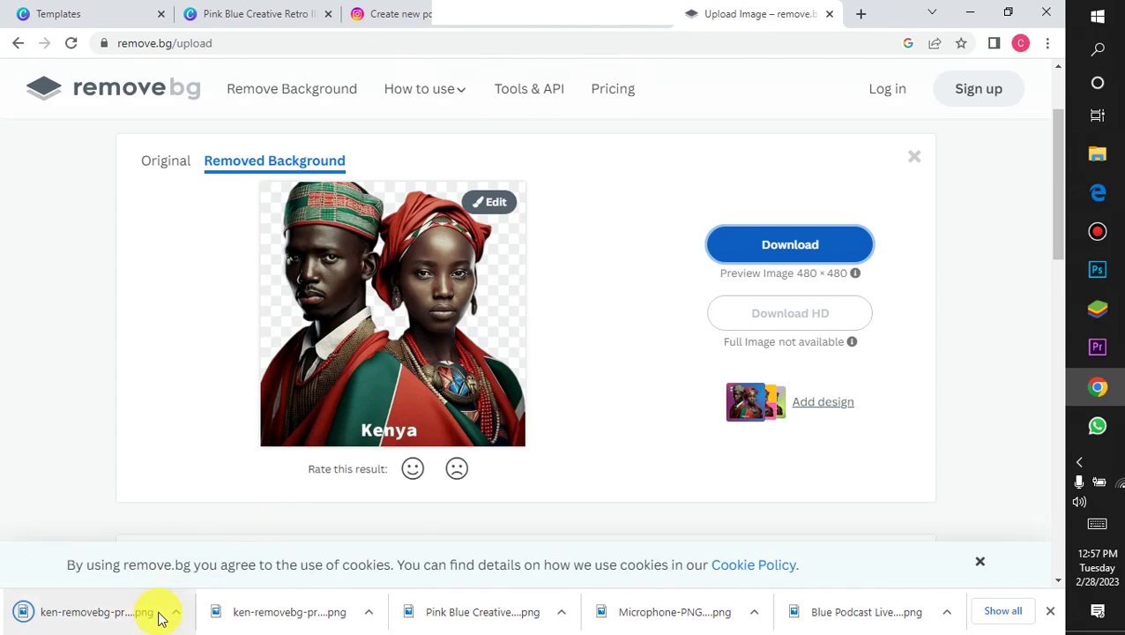
Switch to the Downloads folder in File Explorer and check the downloaded ken-removebg-preview image.
click(1120, 149)
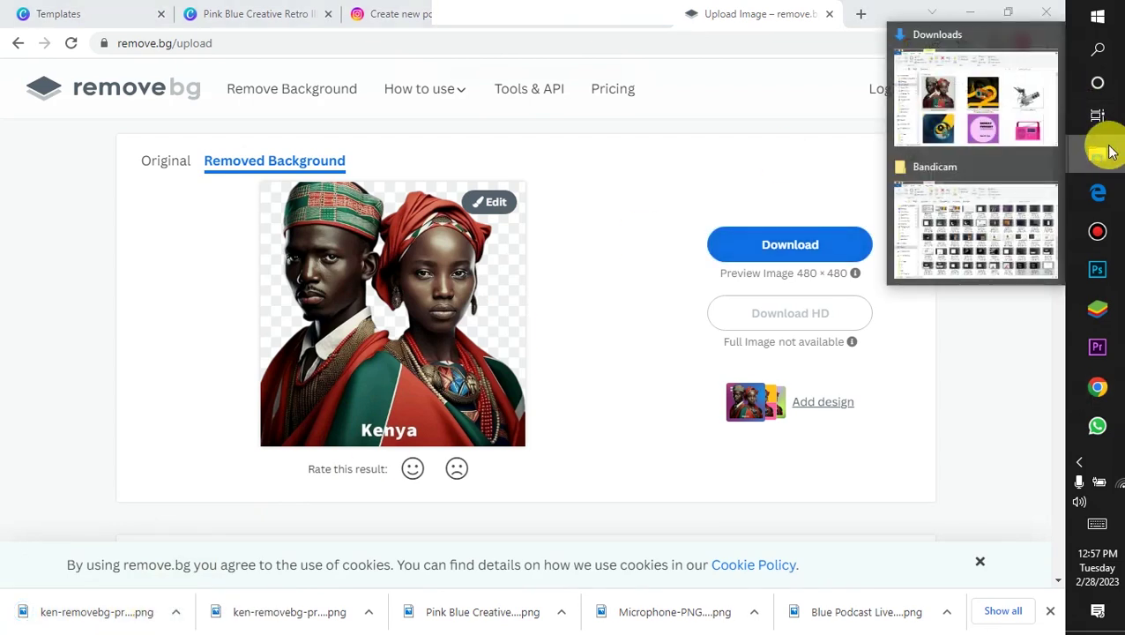
click(975, 120)
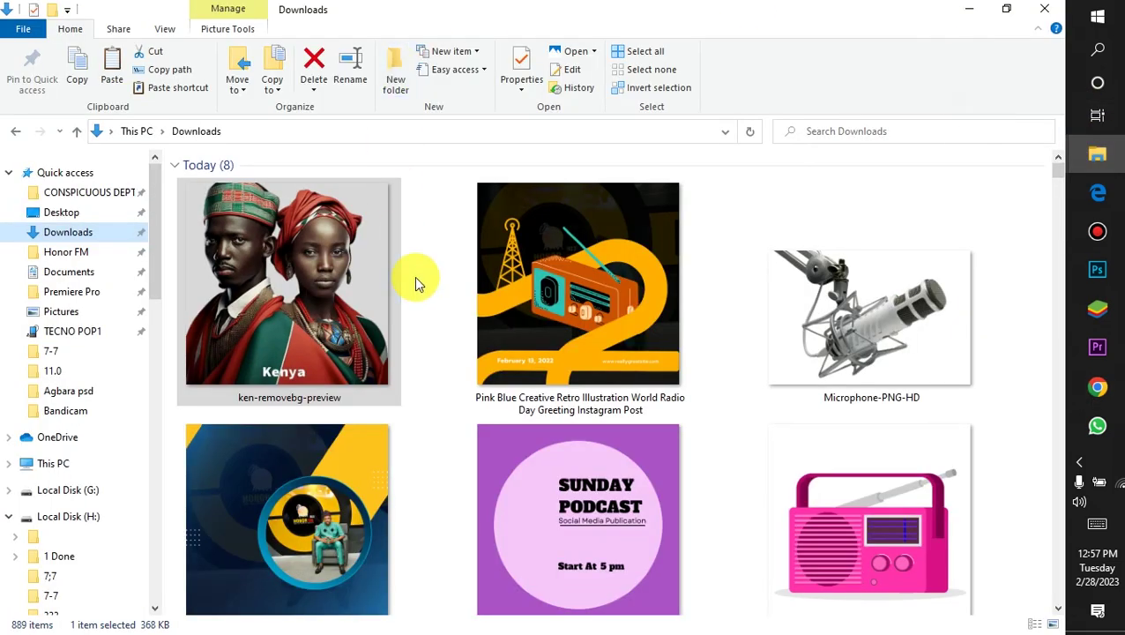
drag(344, 282, 262, 310)
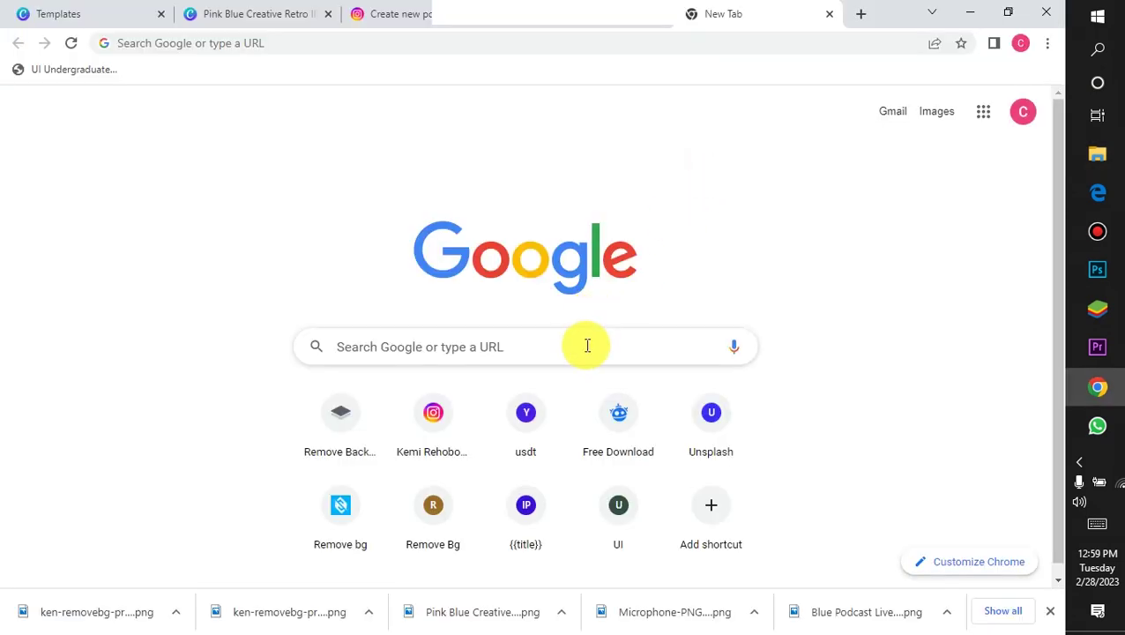
In a new Chrome tab, enter the web address Slazzer.com/upload and enlarge the page to read it.
click(585, 346)
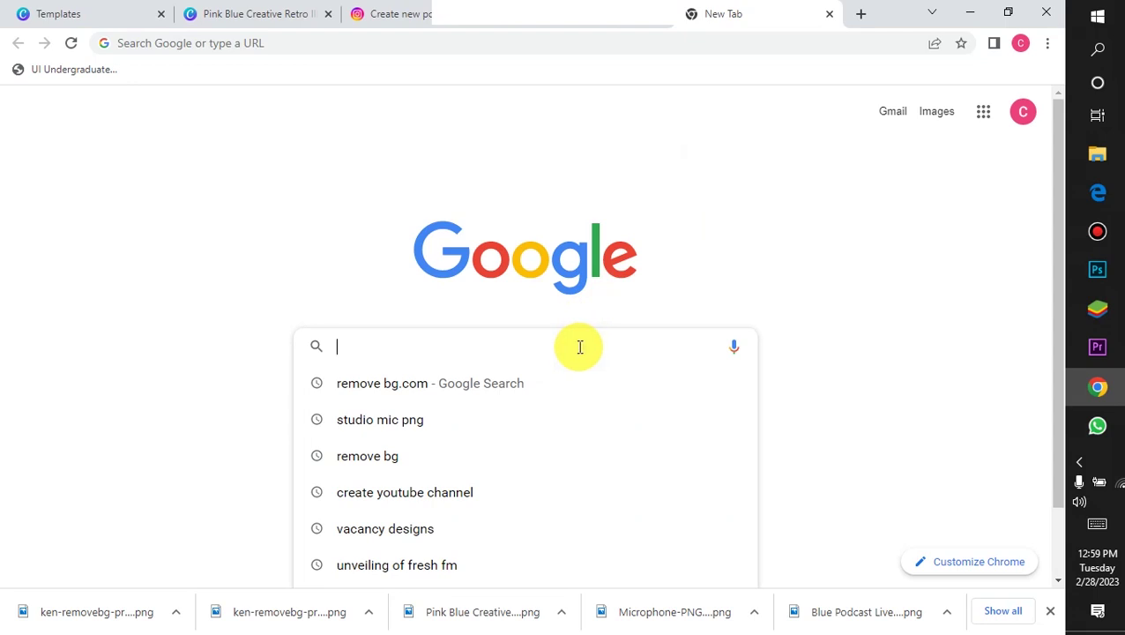
text(S)
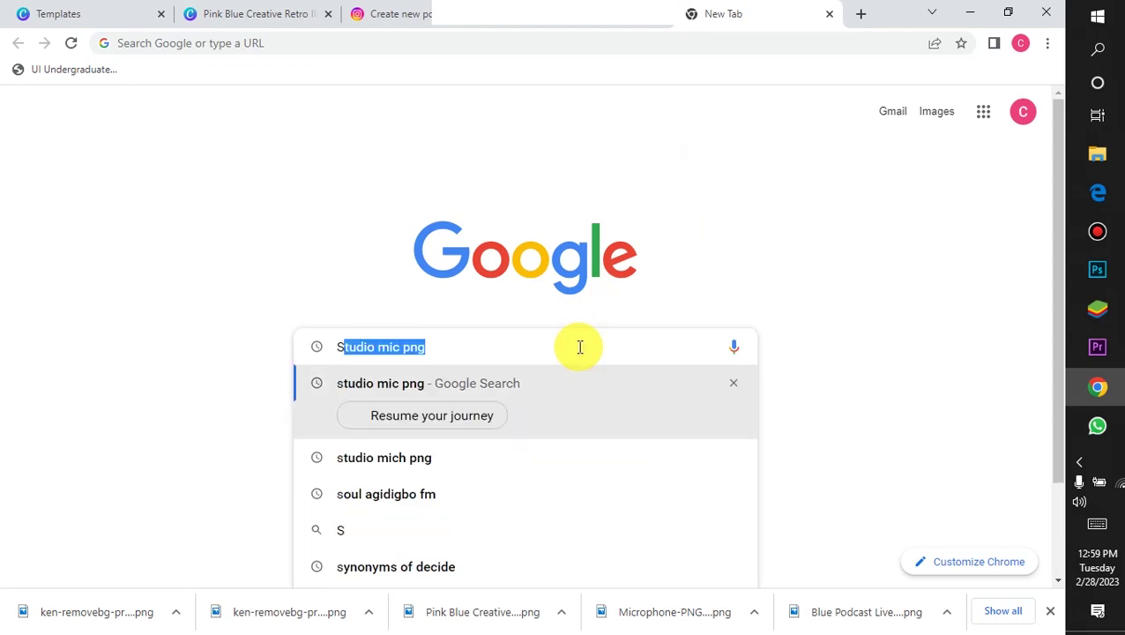
text(lazz)
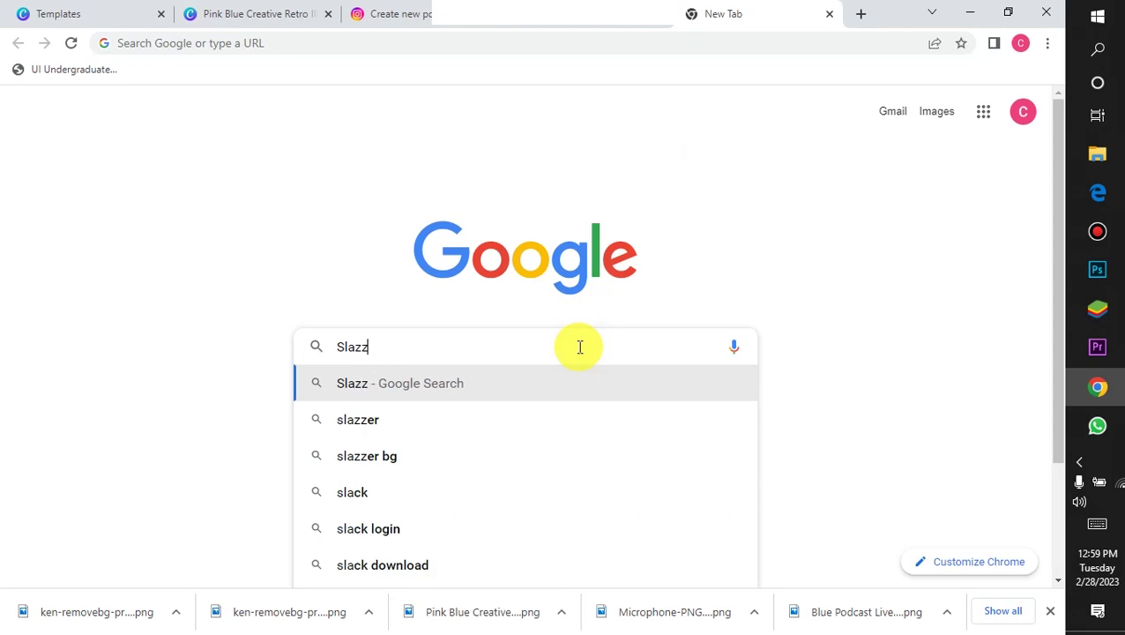
text(er.)
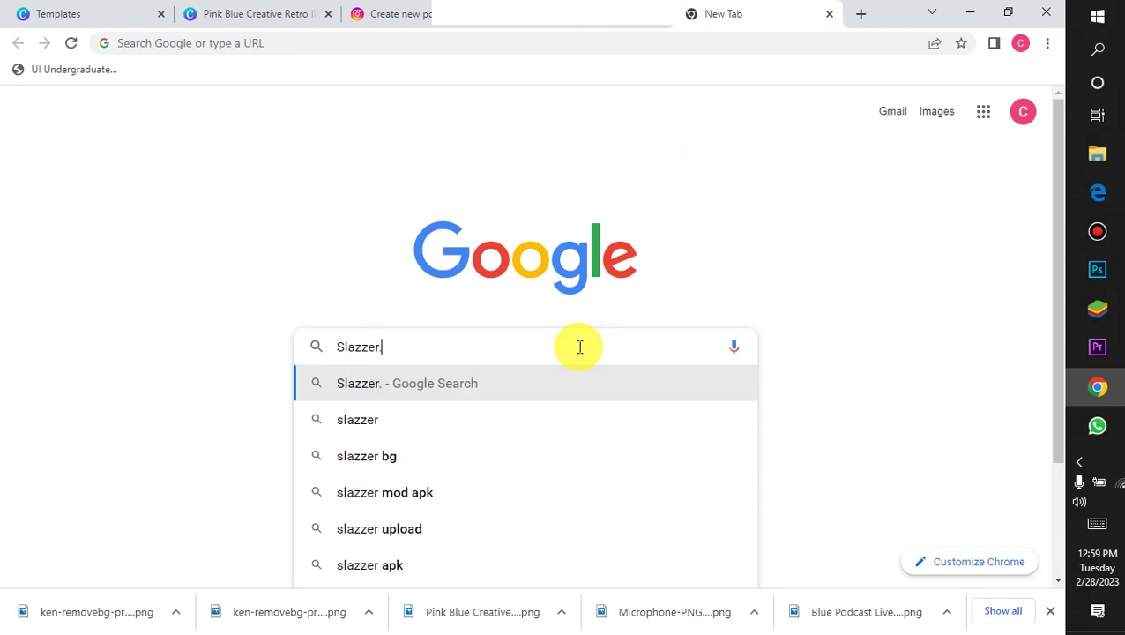
text(com)
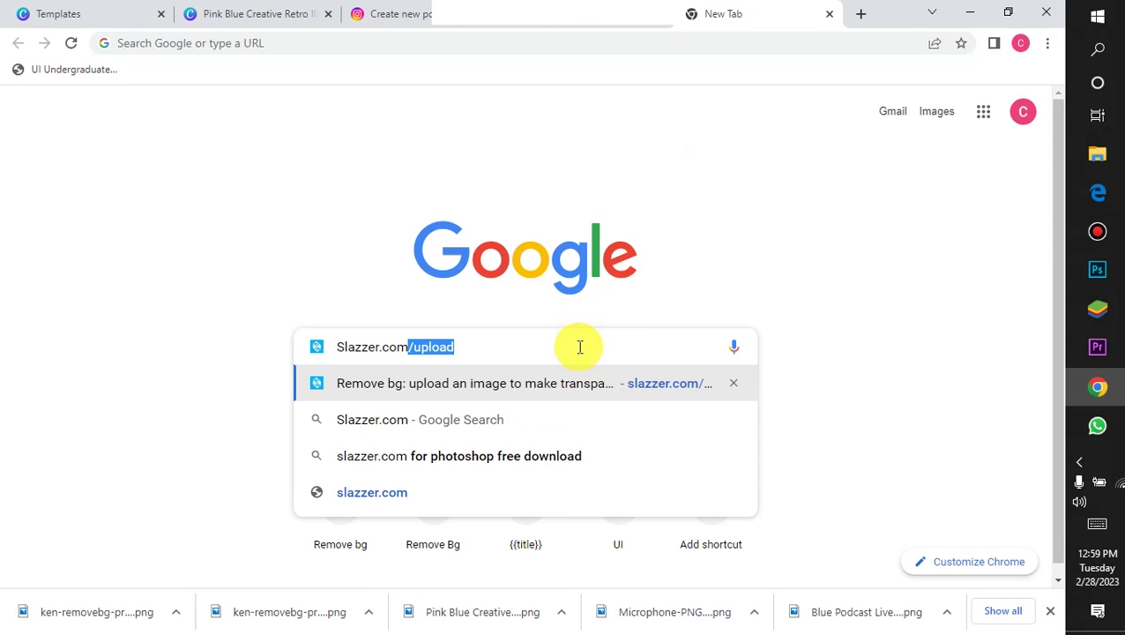
key(ctrl+plus)
key(ctrl+plus)
key(ctrl+plus)
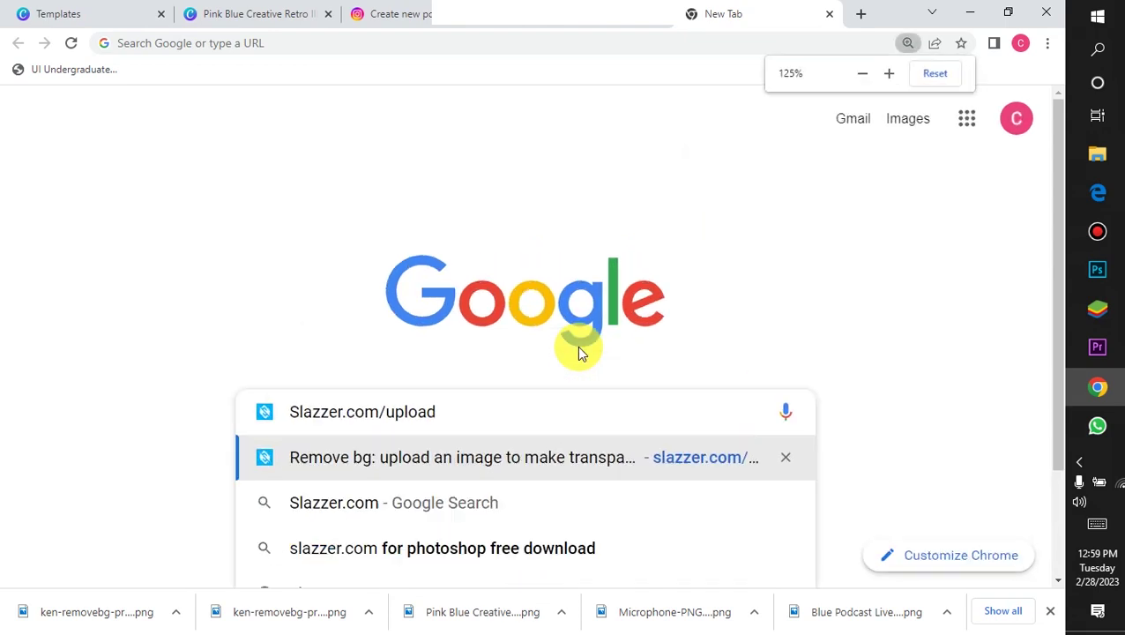